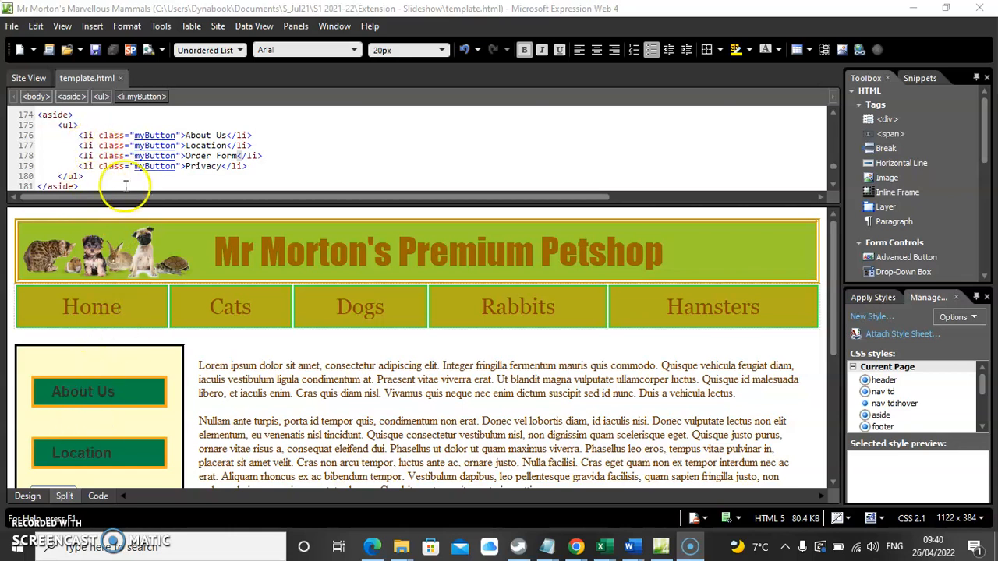
# Step: Save a copy of the template web page under the file name Location
pyautogui.doubleClick(204, 146)
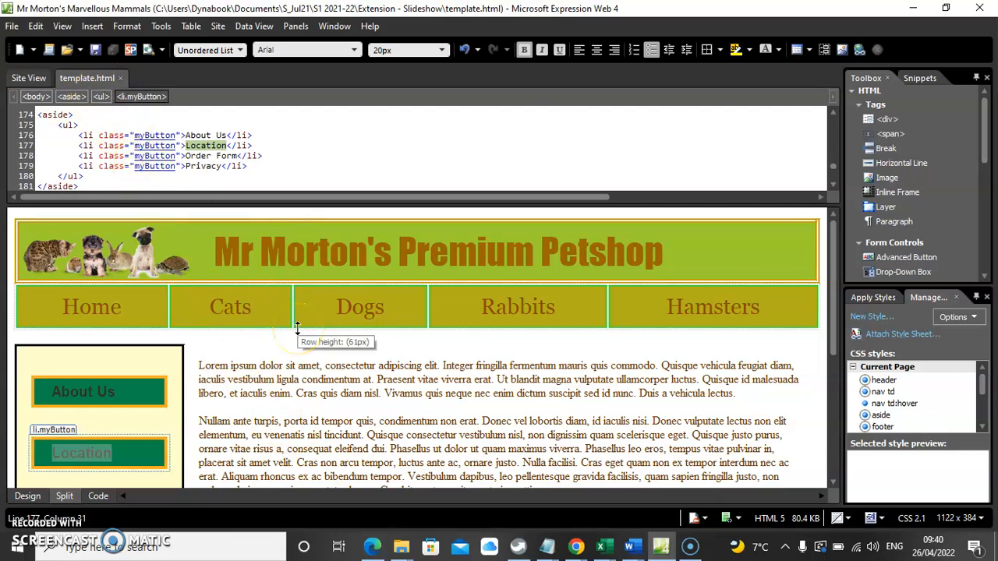
pyautogui.click(12, 26)
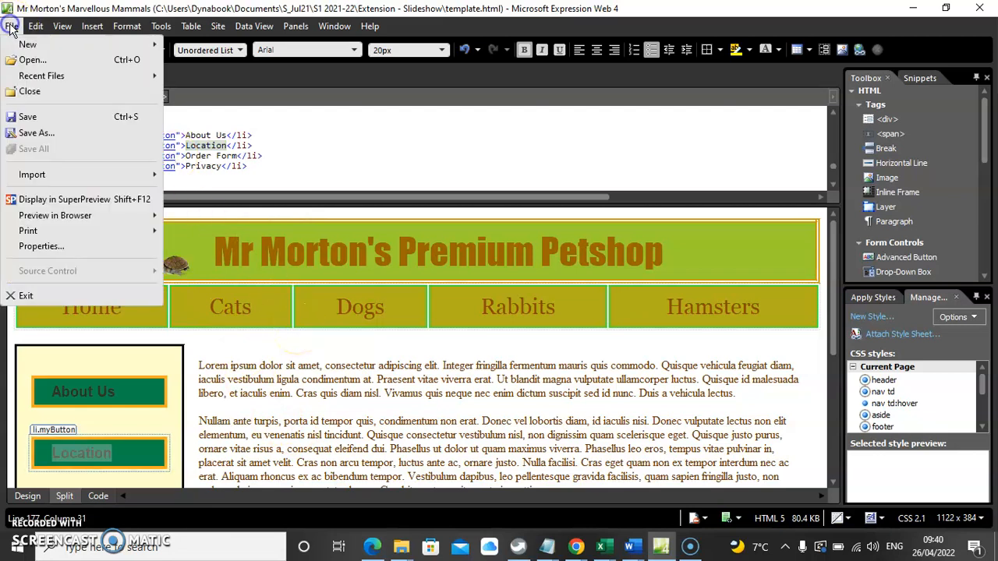
pyautogui.click(44, 132)
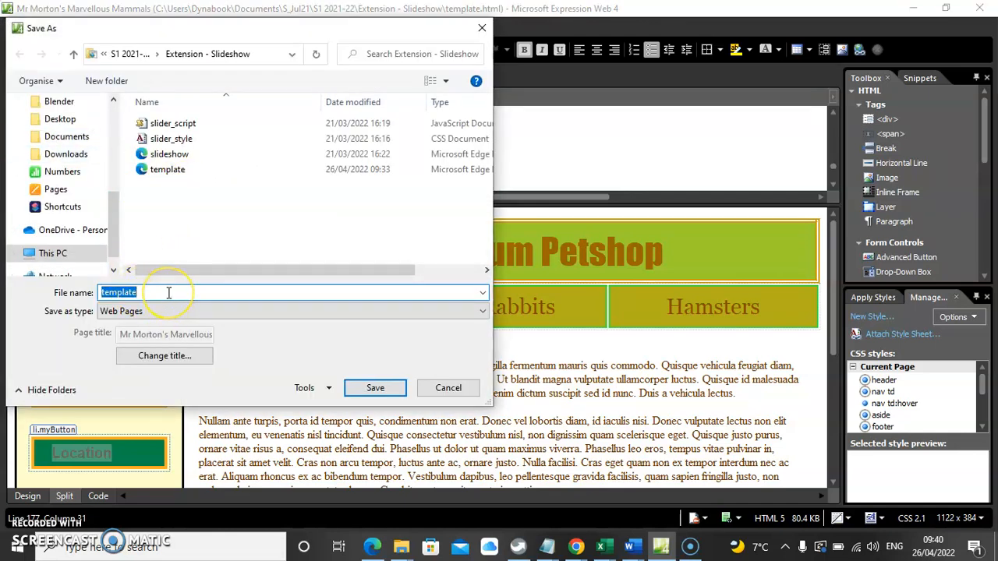
pyautogui.write('Location')
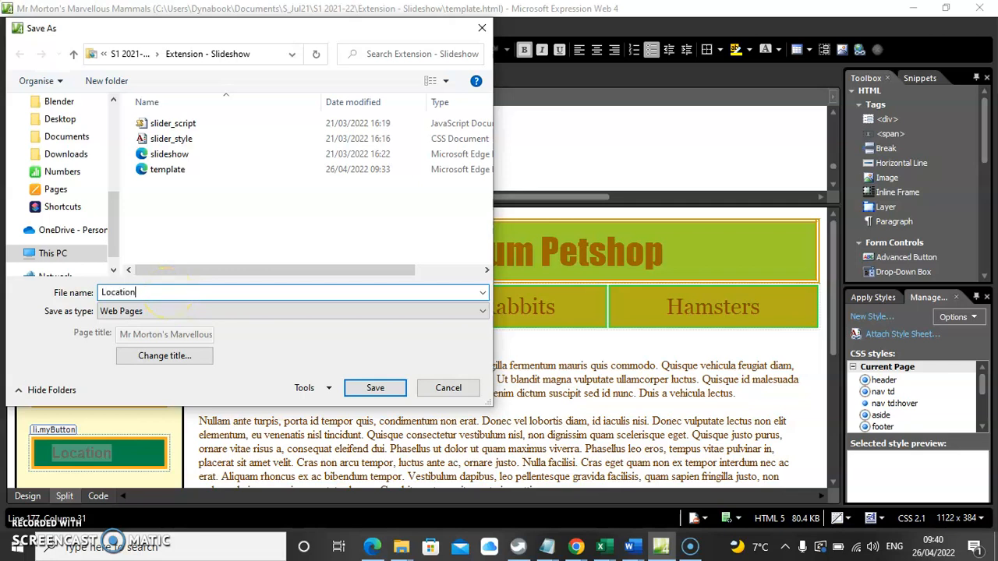
pyautogui.click(375, 388)
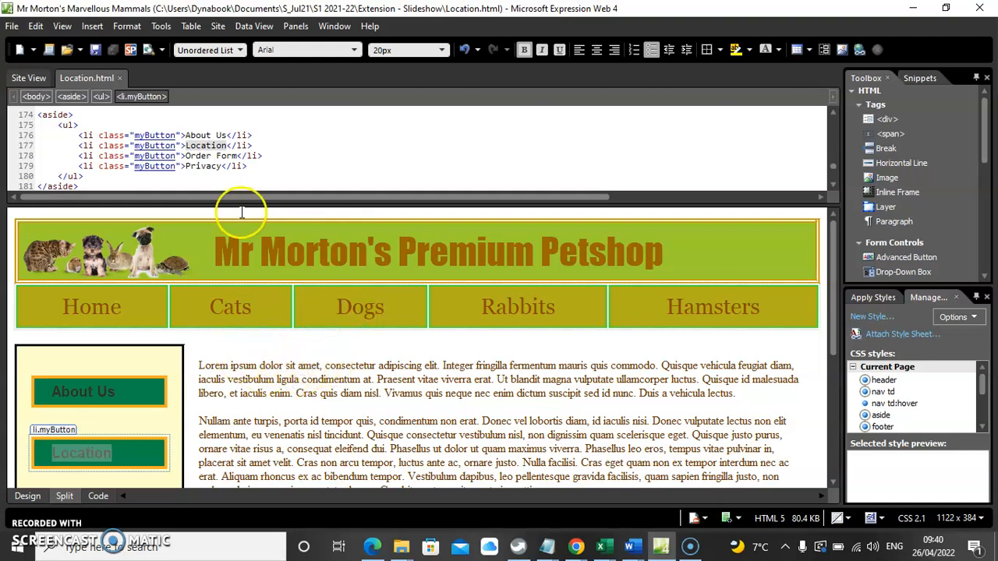
# Step: Enlarge the code view and append "- Location" to the page title in the title tag
pyautogui.moveTo(335, 203); pyautogui.dragTo(331, 281)
pyautogui.scroll(20, 280, 179)
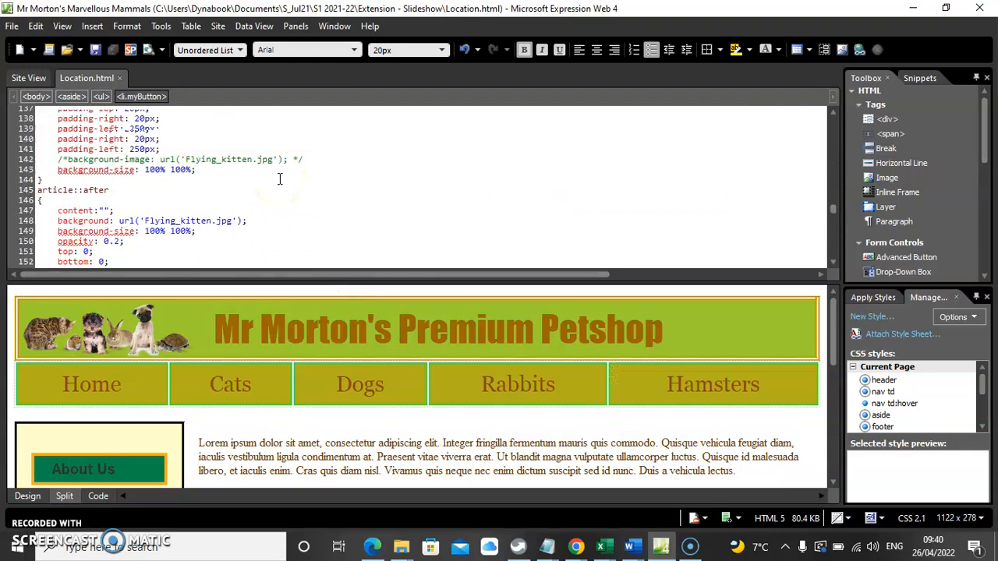
pyautogui.scroll(20, 279, 179)
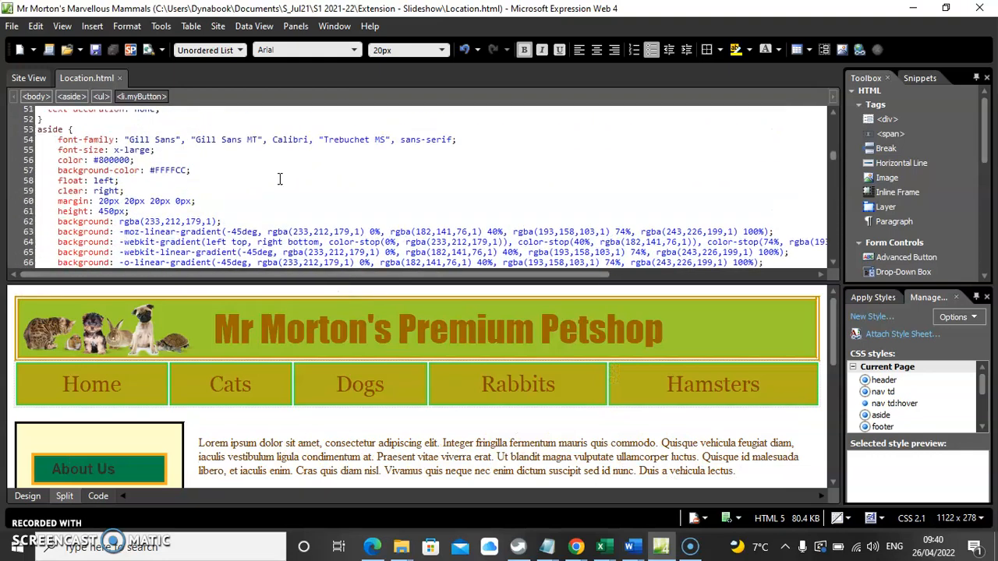
pyautogui.scroll(6, 279, 179)
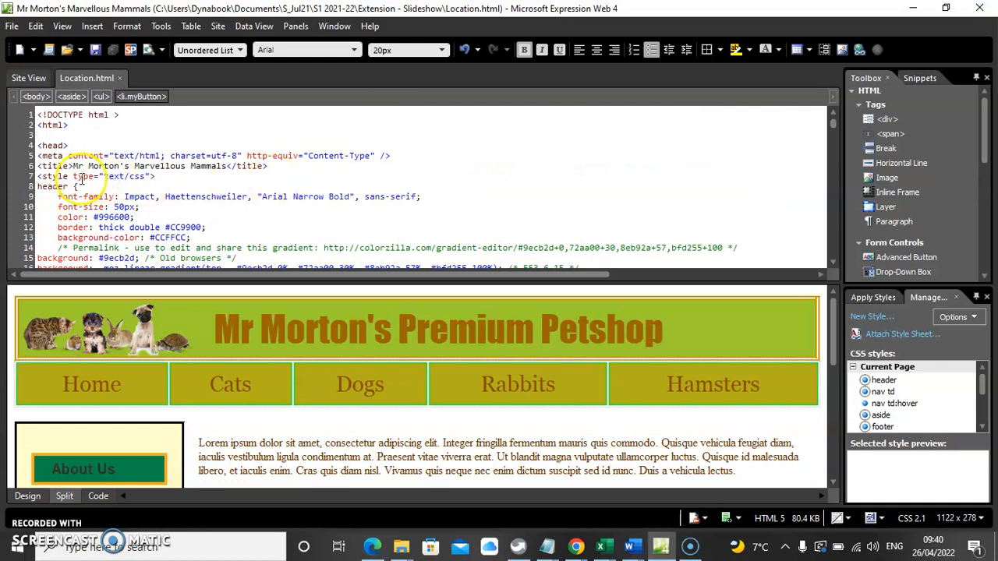
pyautogui.click(225, 165)
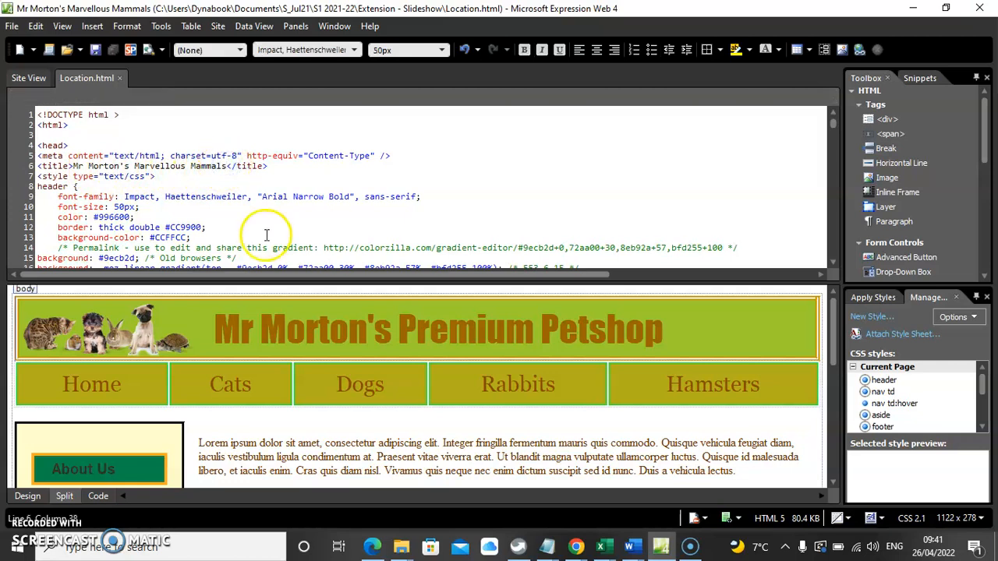
pyautogui.write('- Location')
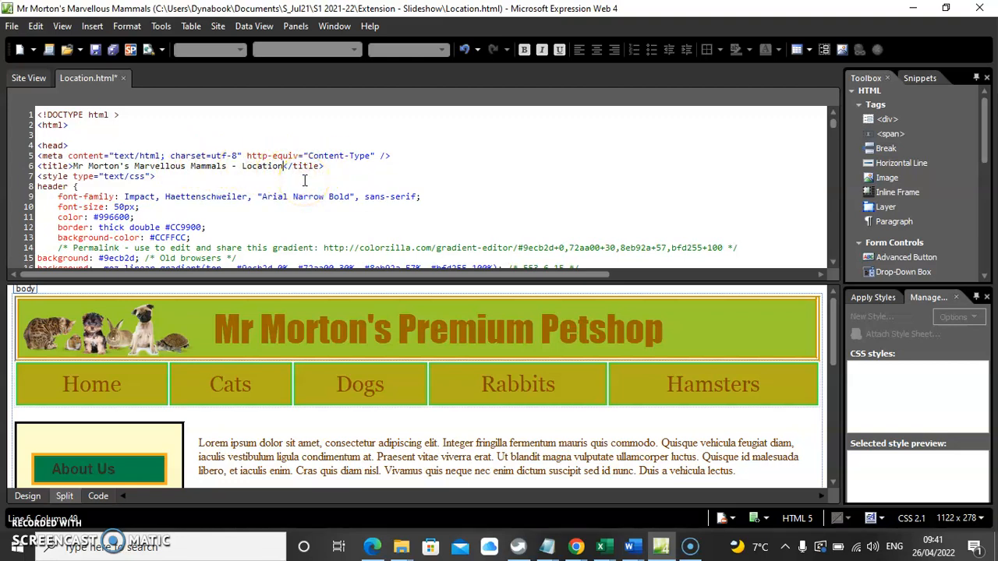
# Step: Insert a new paragraph above the article's first paragraph with the text "Location of our Shop"
pyautogui.click(206, 441)
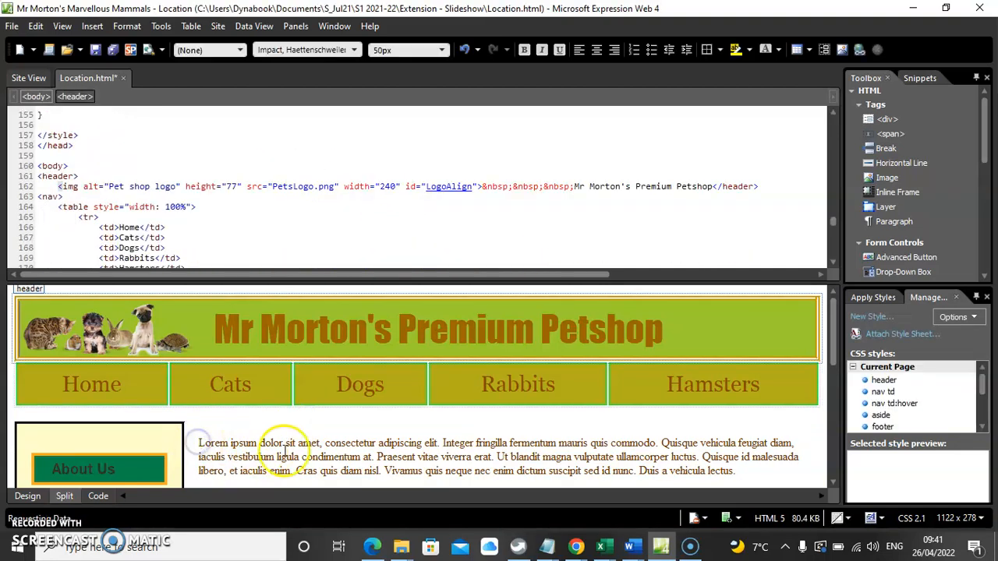
pyautogui.click(200, 443)
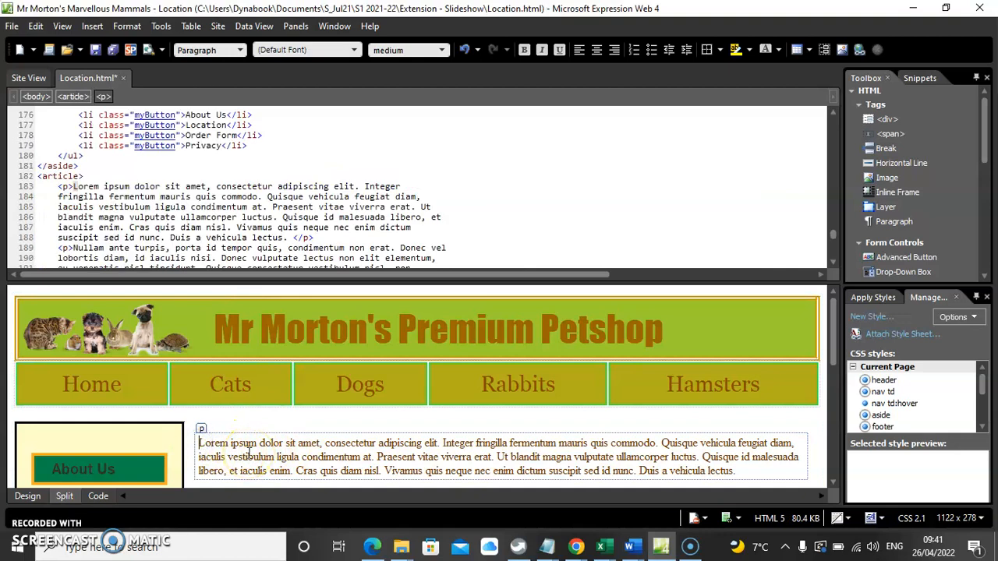
pyautogui.press('Return')
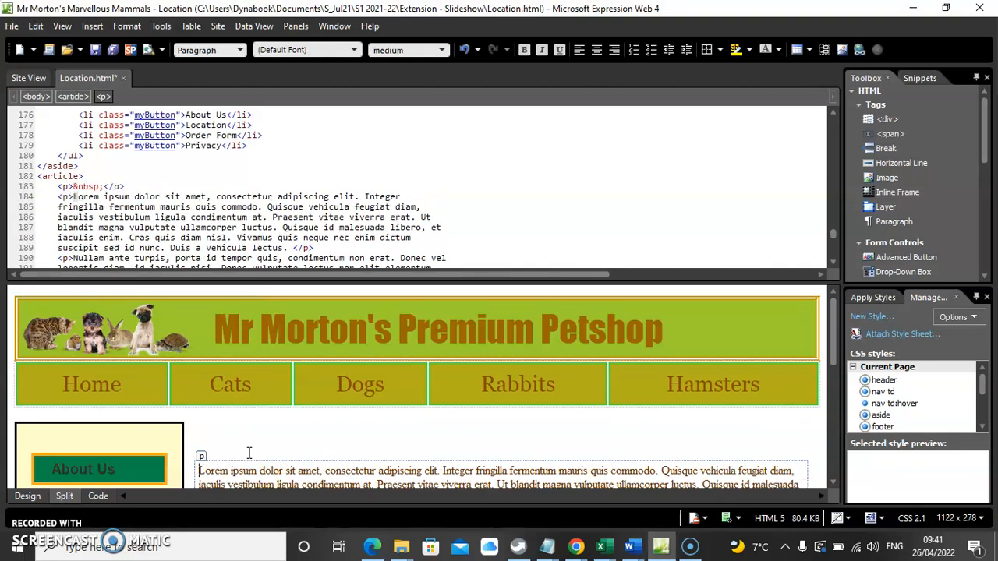
pyautogui.press('Up')
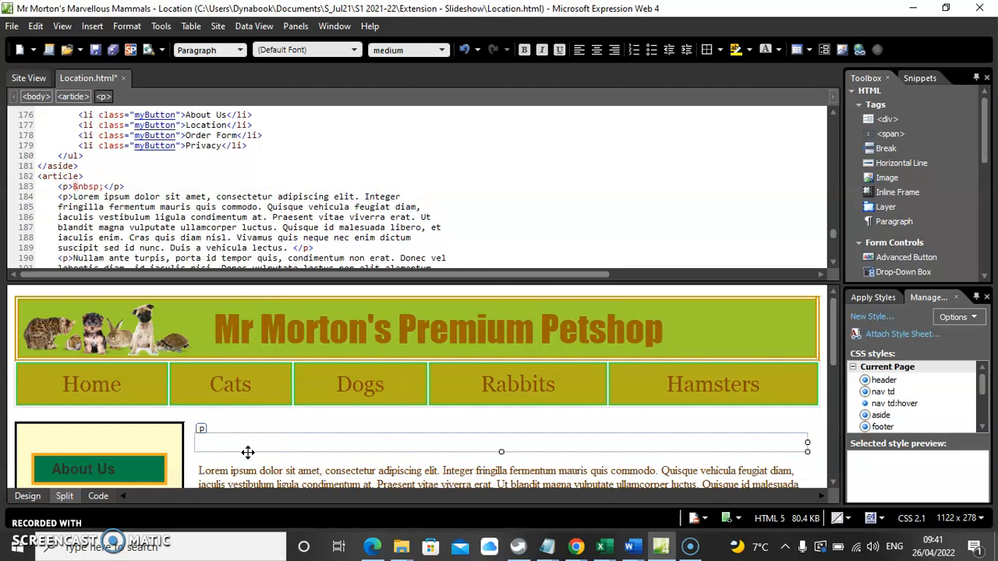
pyautogui.write('Location ')
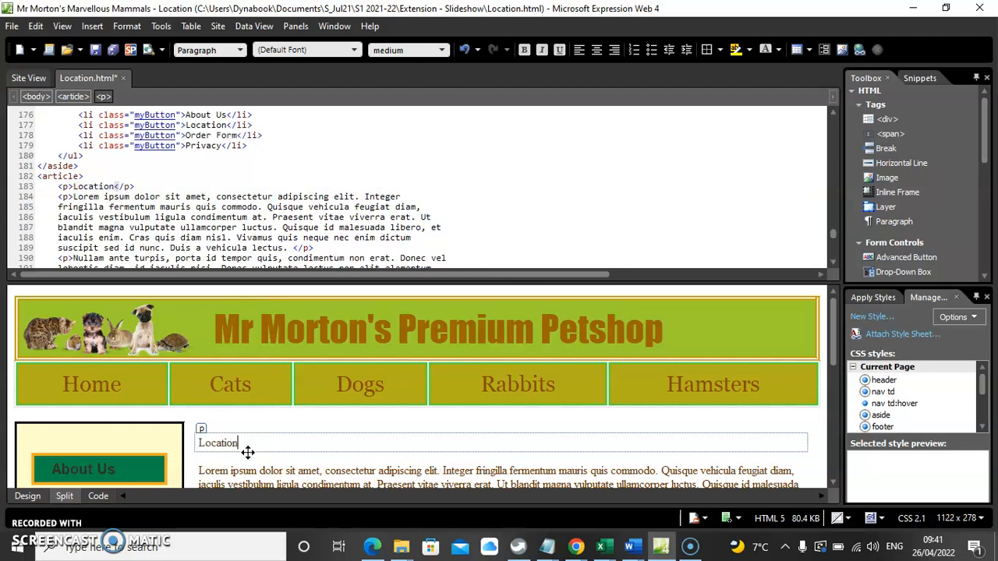
pyautogui.write('of our Shop')
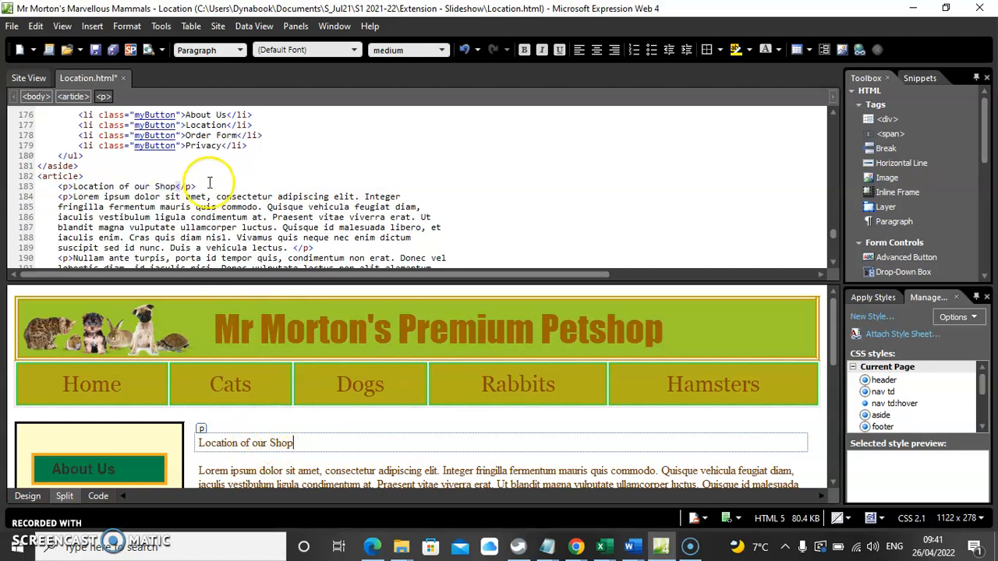
# Step: Format the "Location of our Shop" line as Heading 1 and check the page layout
pyautogui.click(239, 52)
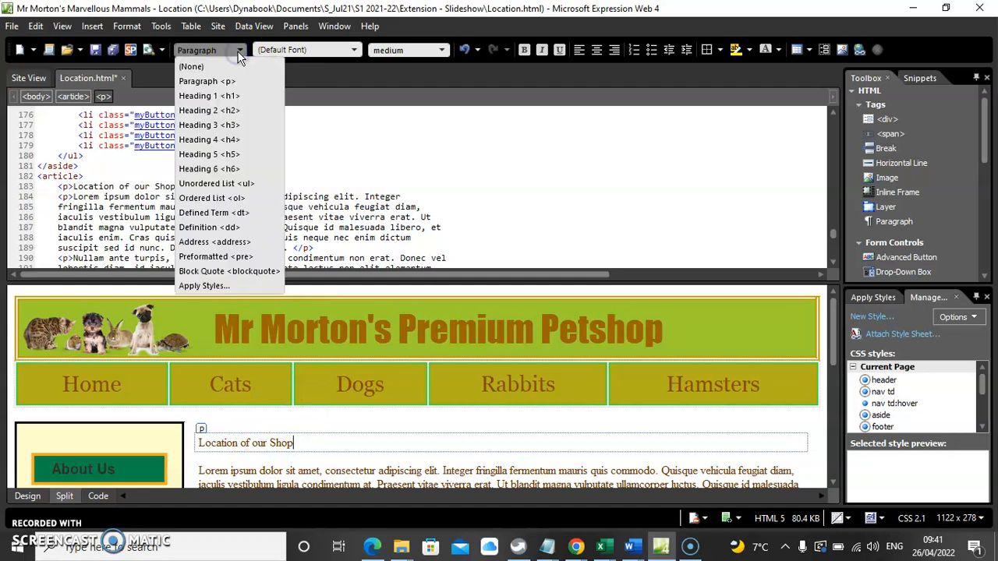
pyautogui.click(217, 97)
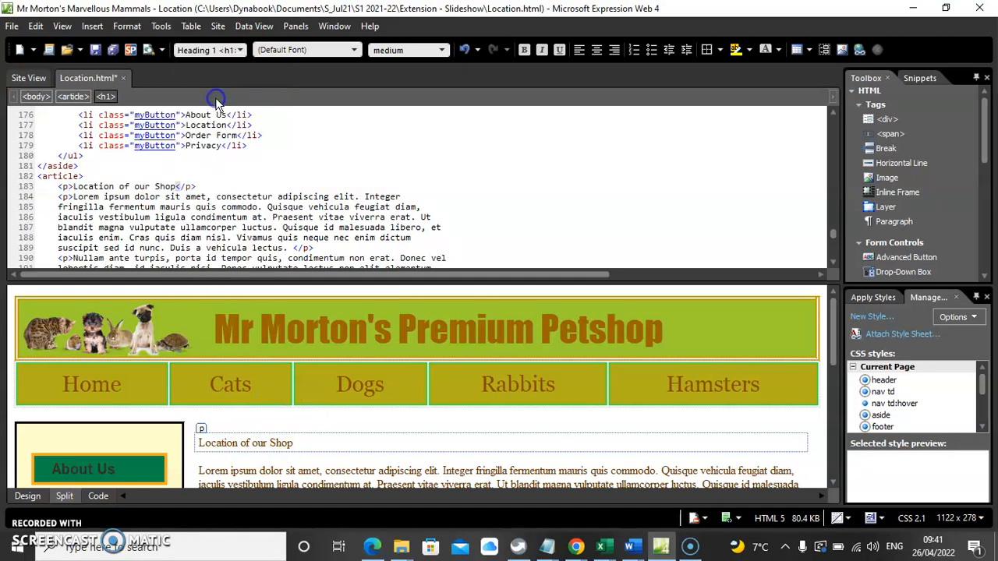
pyautogui.scroll(-5, 496, 449)
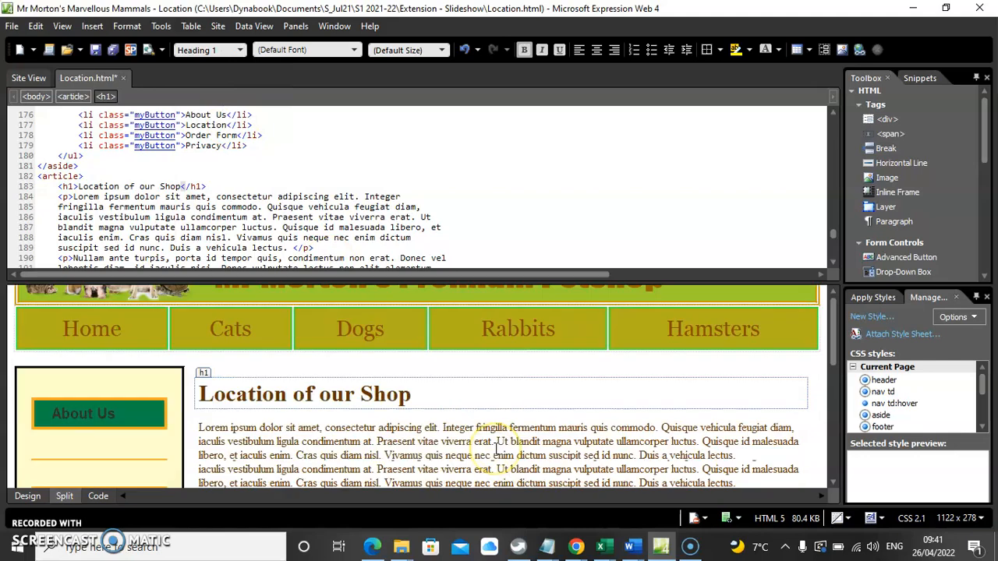
pyautogui.scroll(5, 496, 449)
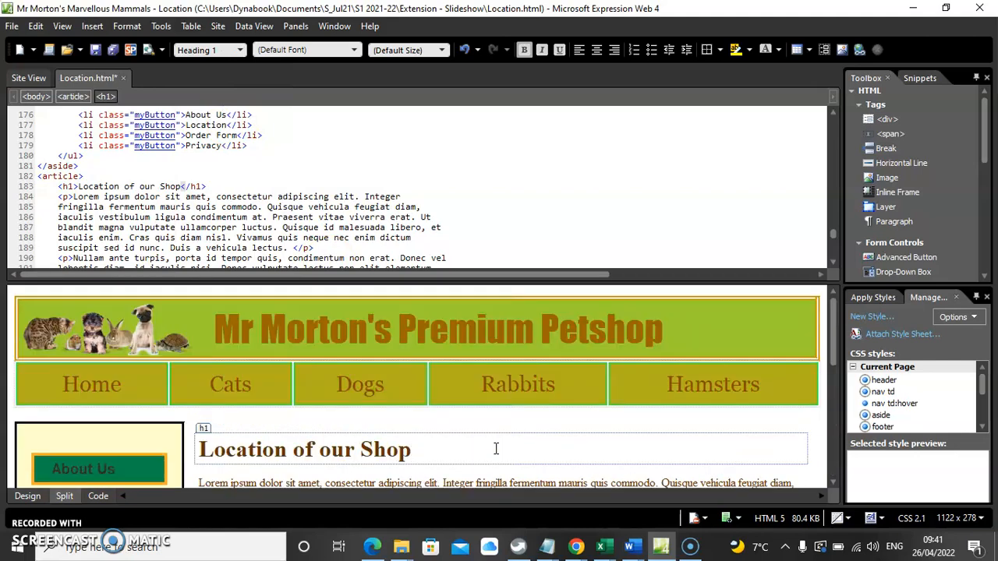
pyautogui.click(460, 447)
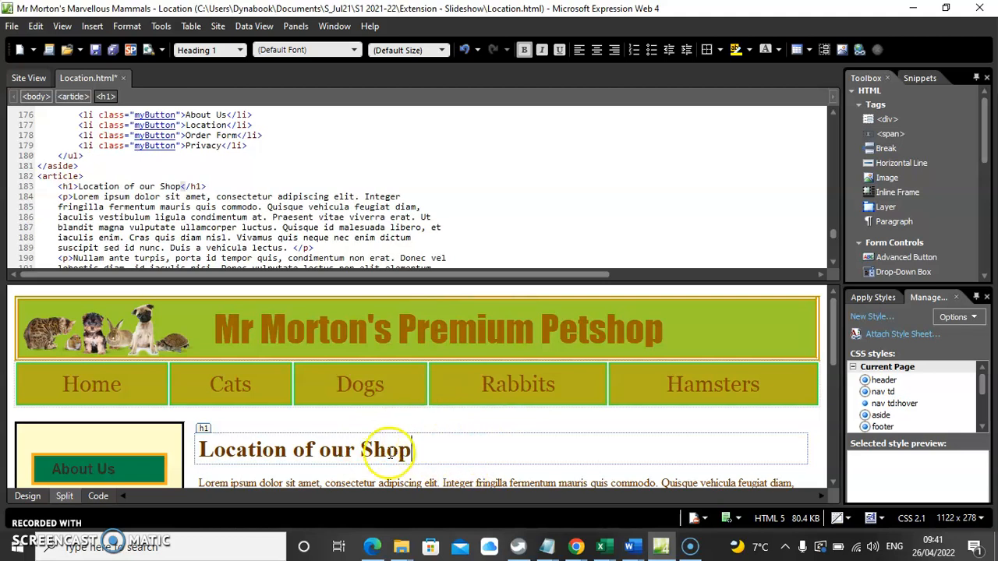
pyautogui.scroll(-1, 450, 435)
pyautogui.scroll(-3, 450, 435)
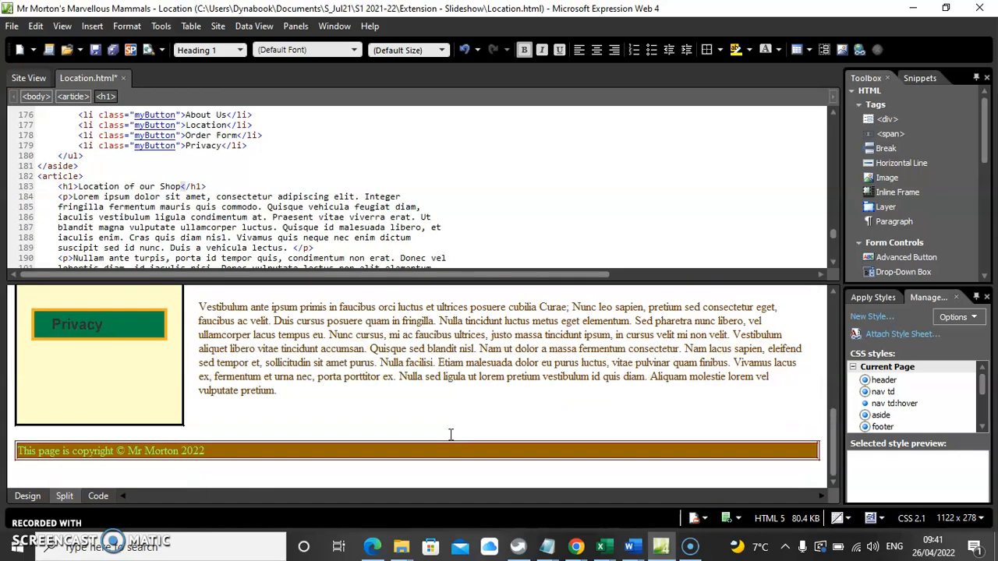
pyautogui.scroll(5, 450, 435)
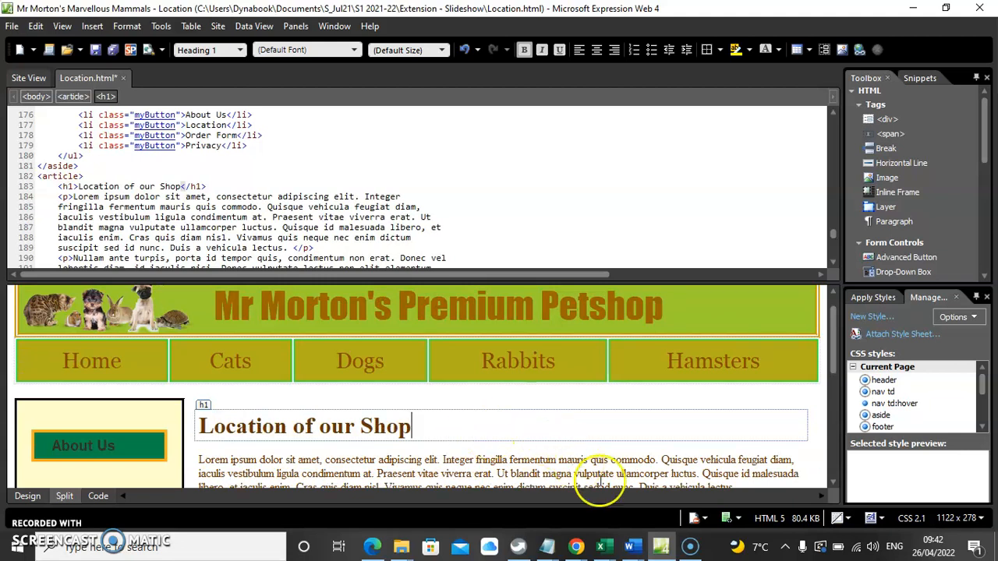
# Step: Switch to the New Tab window in Google Chrome and open Google Maps from the Google apps
pyautogui.moveTo(575, 549)
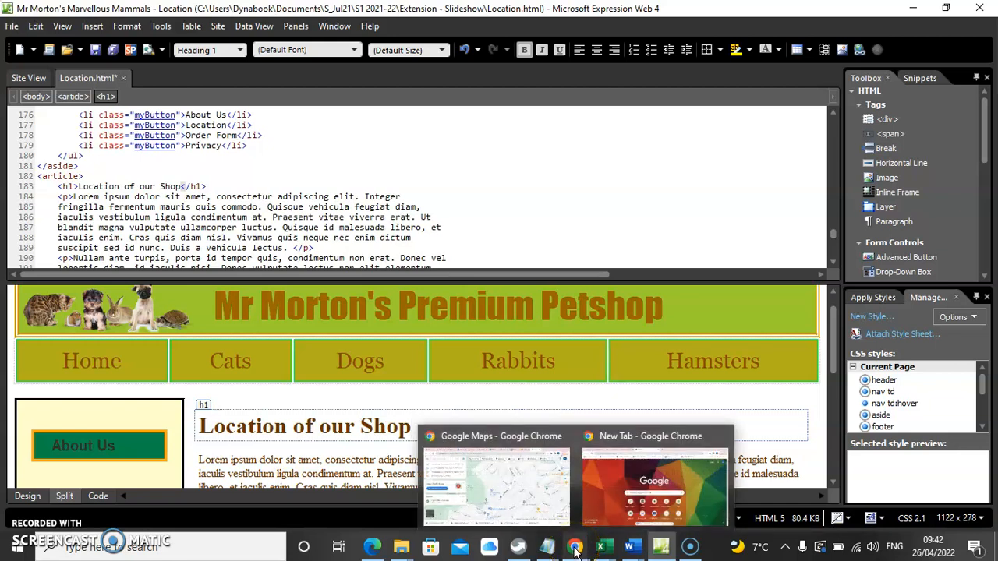
pyautogui.click(620, 497)
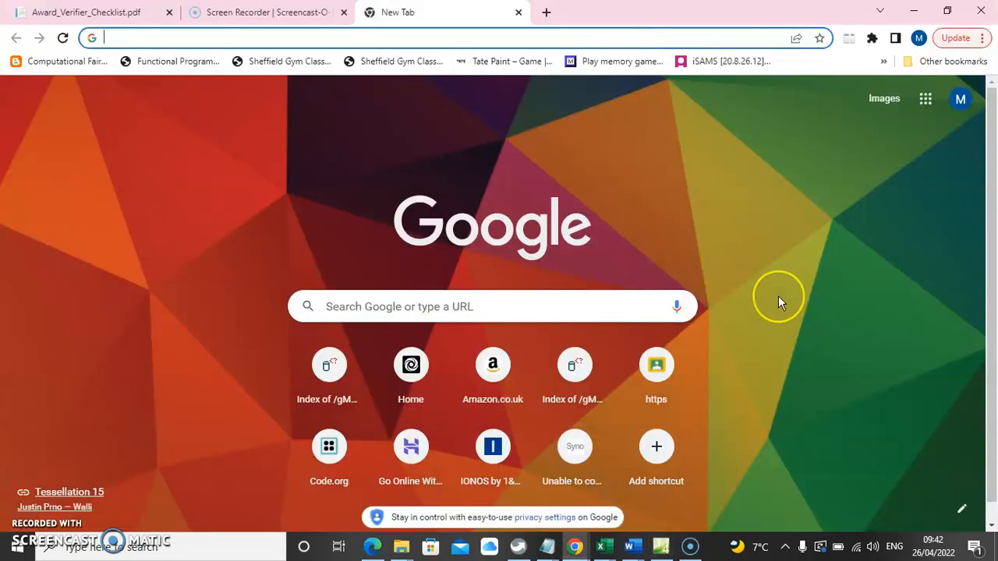
pyautogui.click(926, 100)
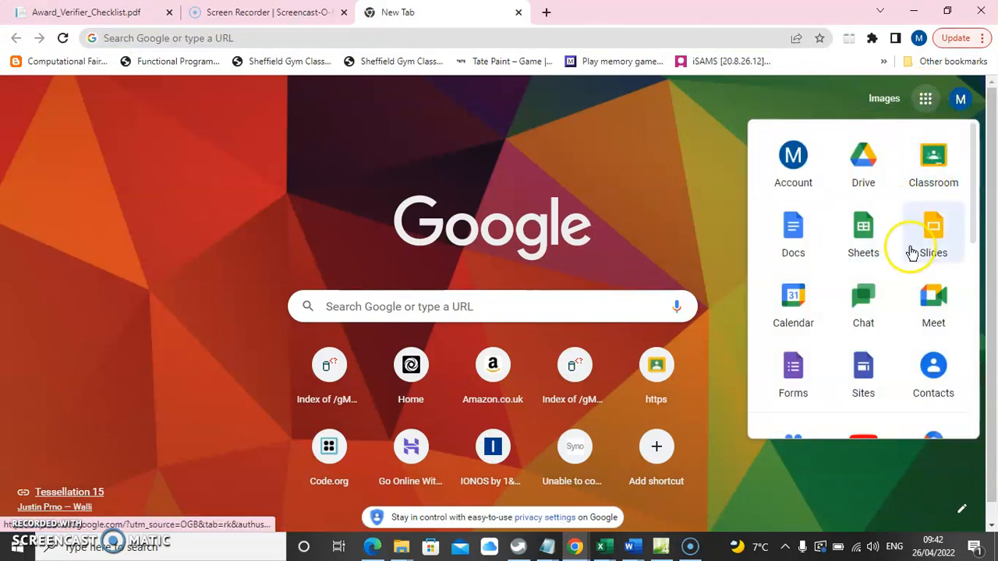
pyautogui.scroll(-3, 862, 304)
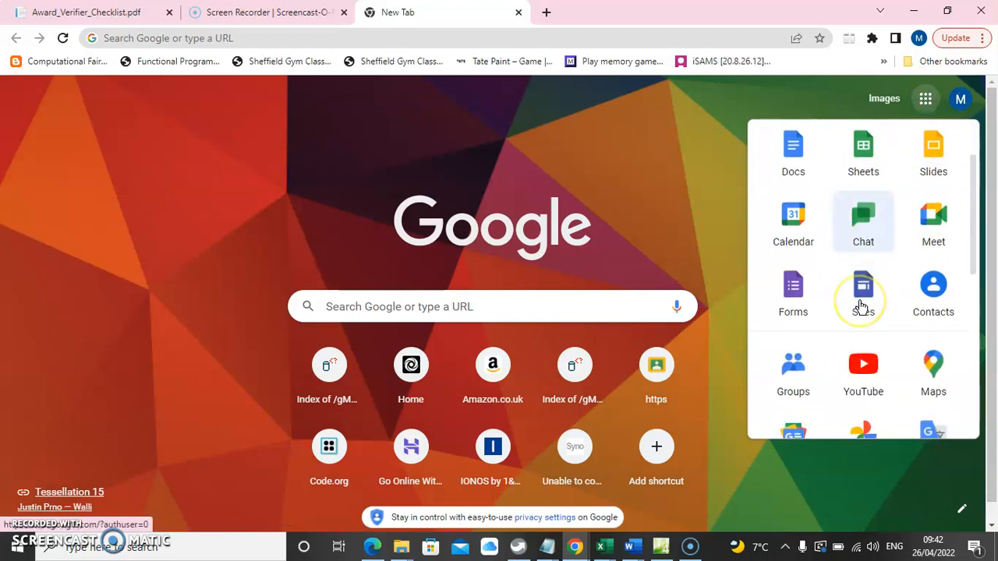
pyautogui.click(936, 327)
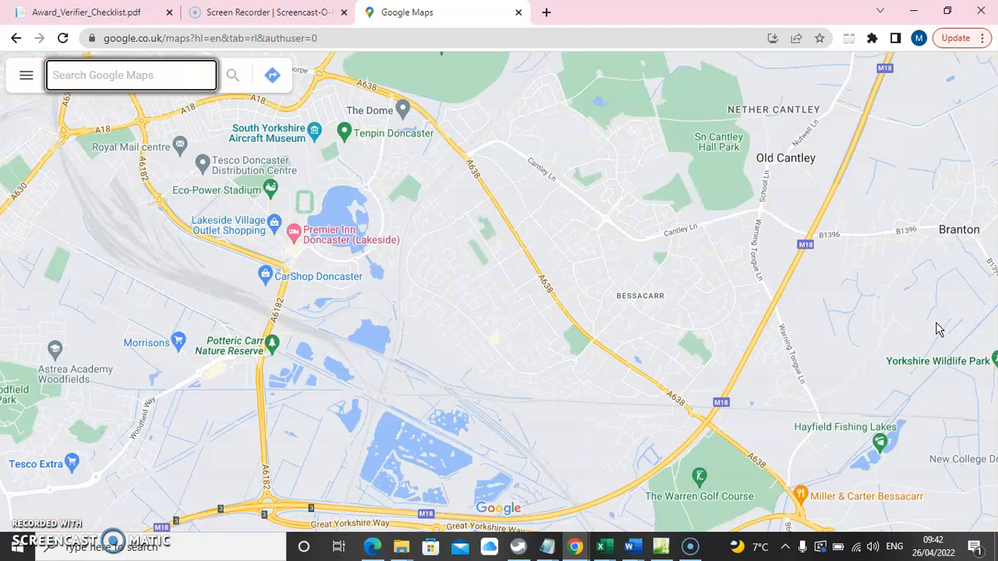
pyautogui.click(393, 286)
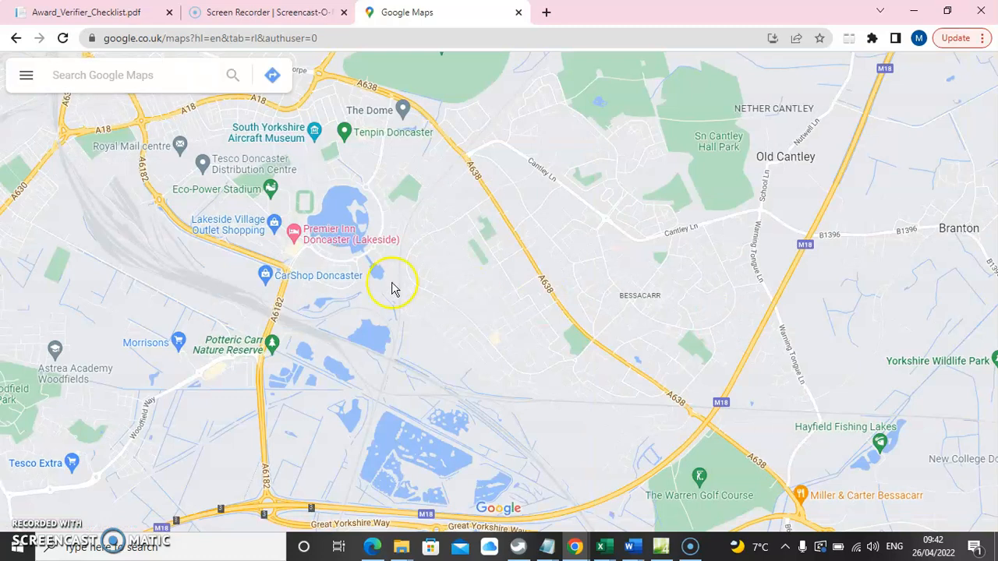
# Step: Search the map for the shop's postcode and look up what is at a point just east of the marker
pyautogui.click(109, 68)
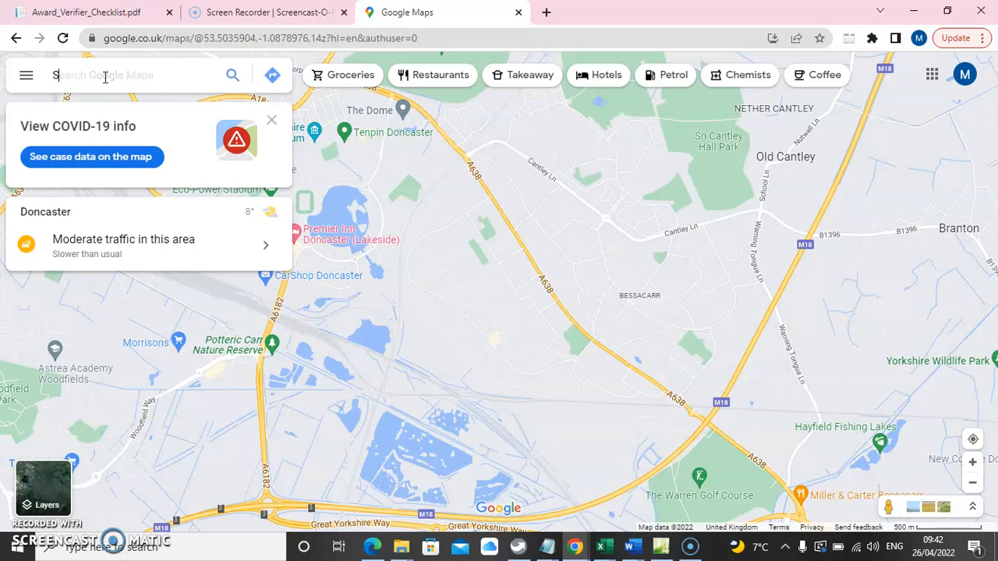
pyautogui.write('S10')
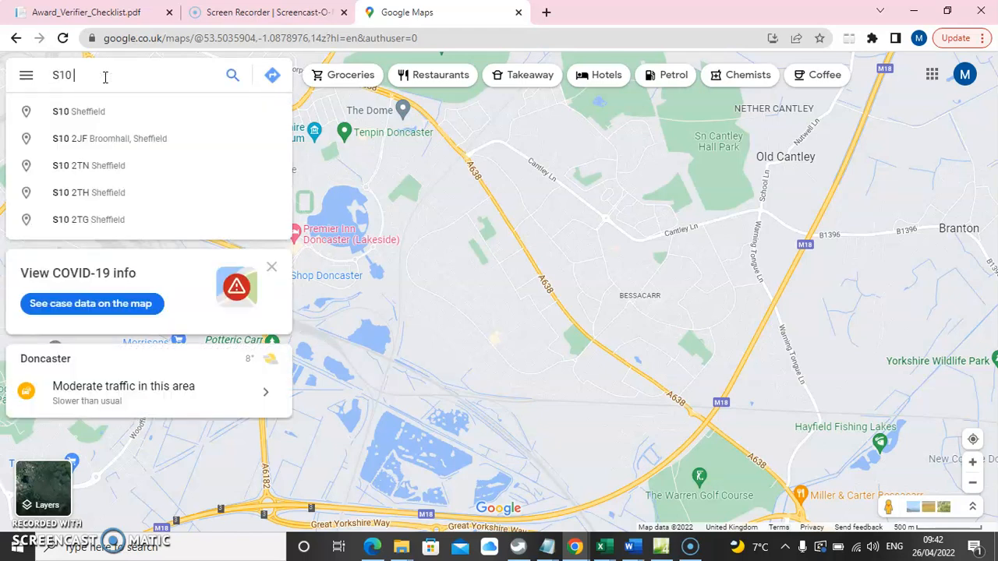
pyautogui.write(' 1PH')
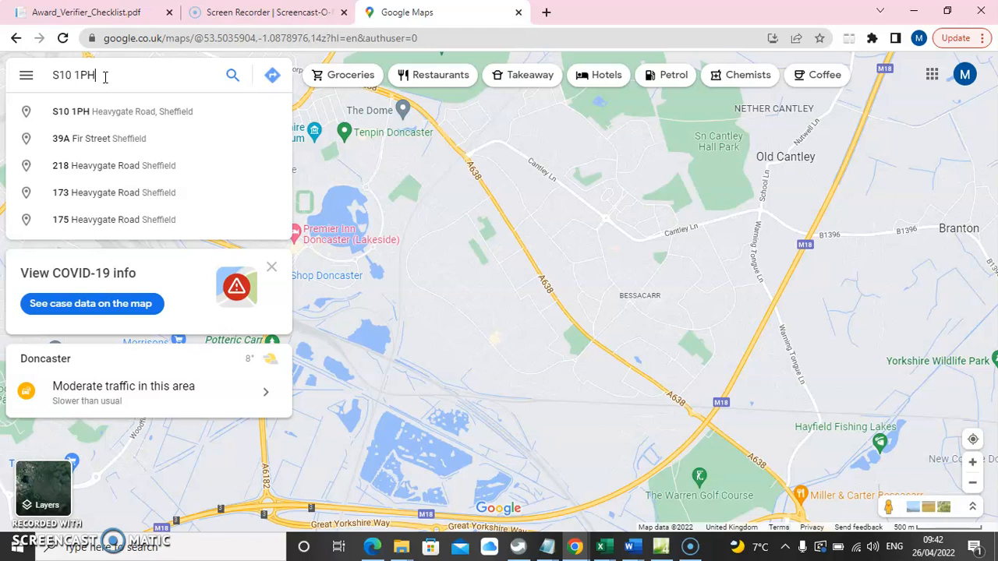
pyautogui.press('Return')
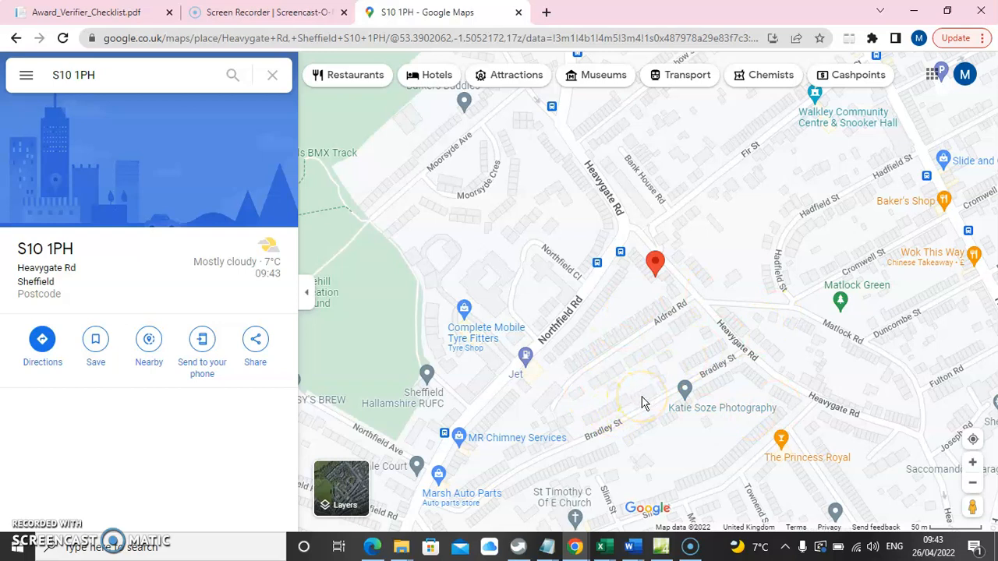
pyautogui.rightClick(733, 283)
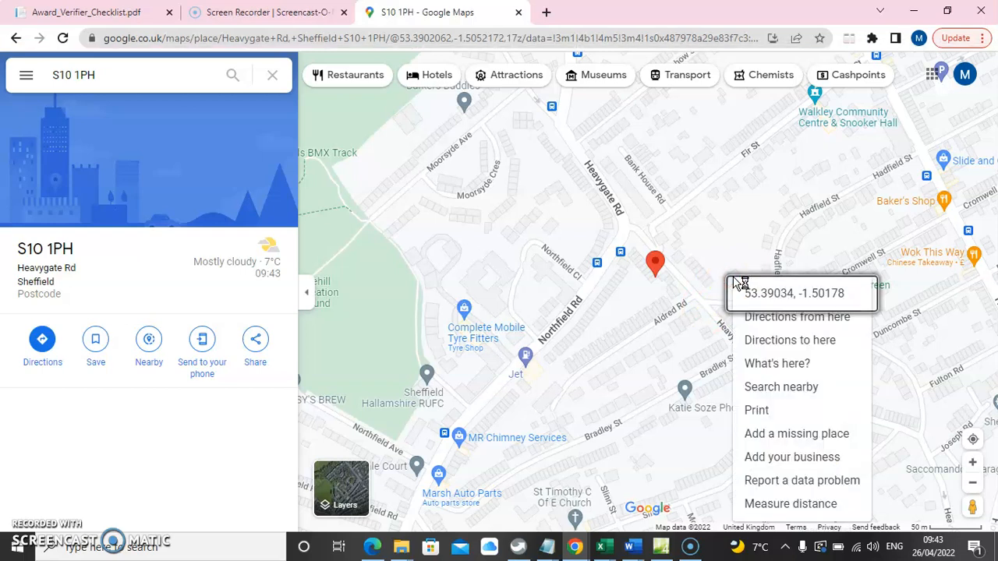
pyautogui.click(767, 366)
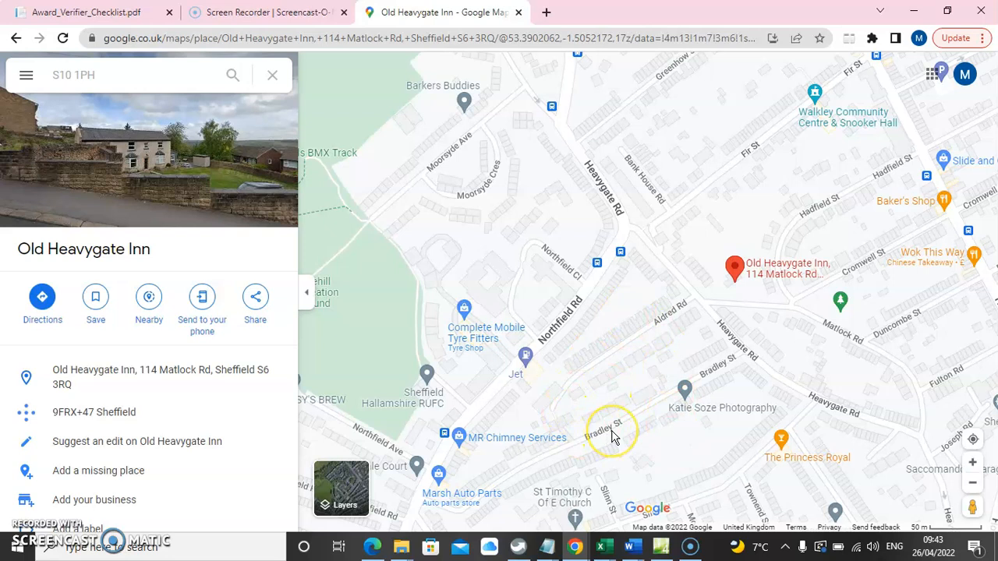
# Step: Centre the map on the streets around the Old Heavygate Inn marker and capture a rectangular snip from Heavygate Rd to Sheffield Buddhist Centre
pyautogui.click(975, 484)
pyautogui.click(974, 483)
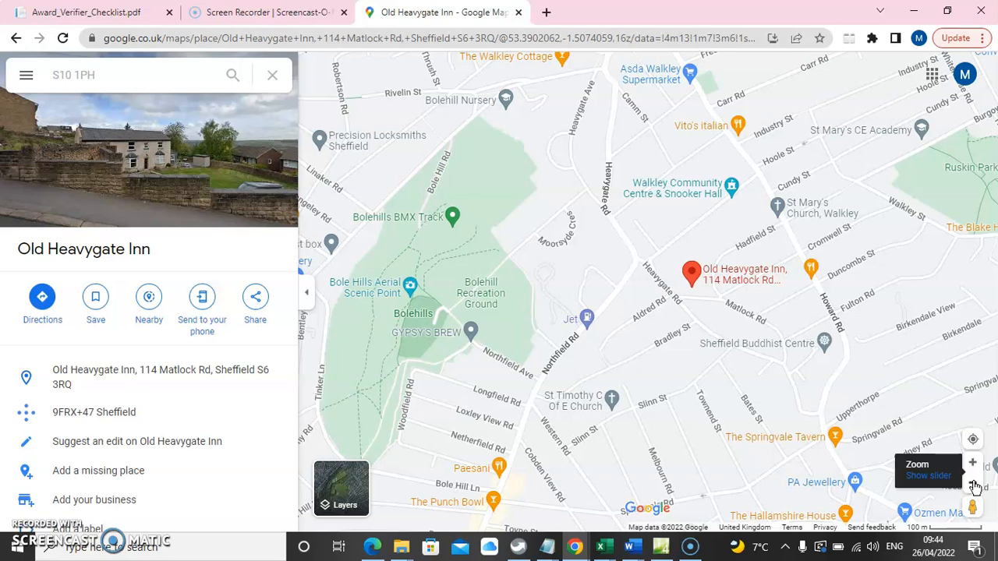
pyautogui.click(973, 466)
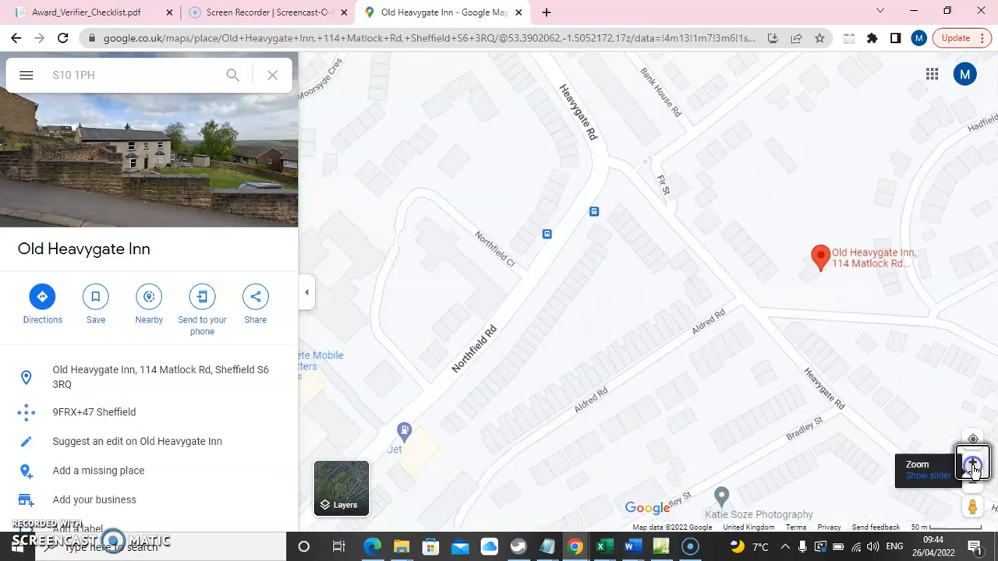
pyautogui.click(973, 466)
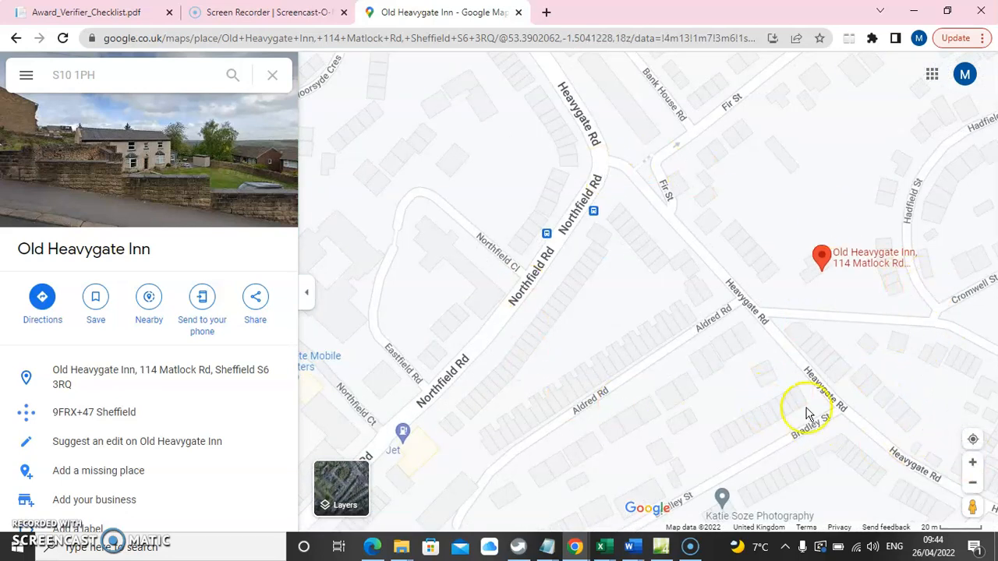
pyautogui.click(973, 483)
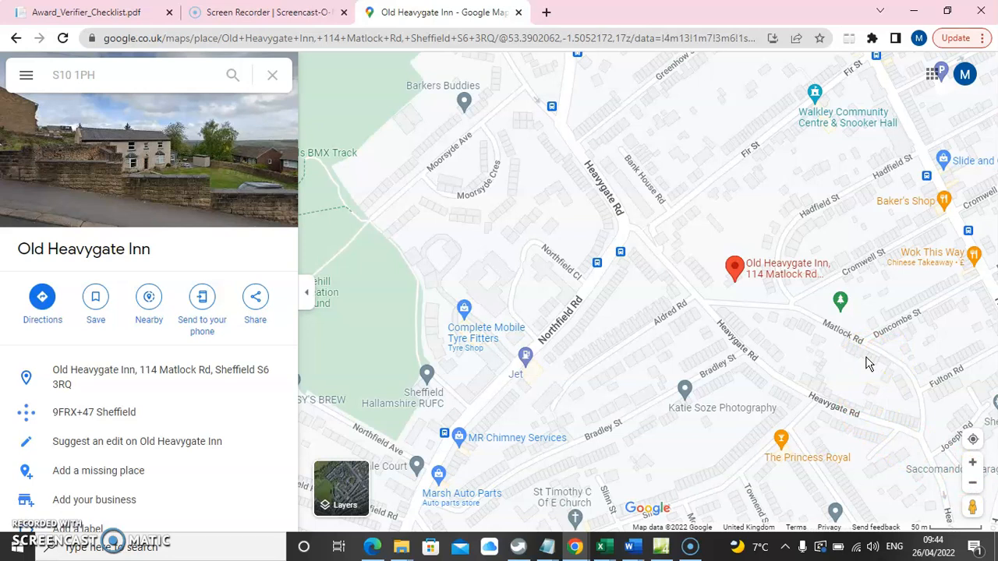
pyautogui.moveTo(866, 319)
pyautogui.mouseDown()
pyautogui.moveTo(638, 314)
pyautogui.moveTo(645, 305)
pyautogui.mouseUp()
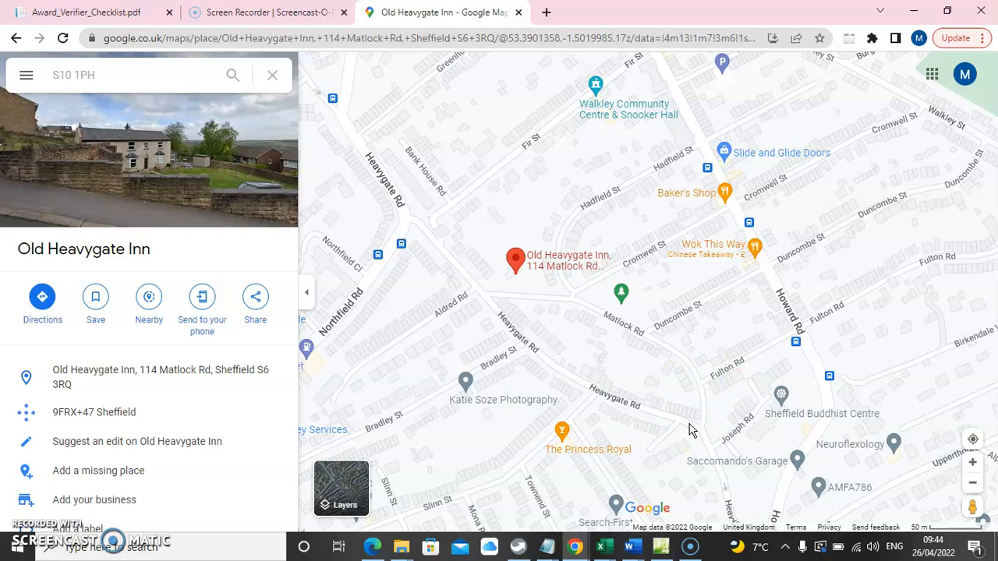
pyautogui.press('super+shift+s')
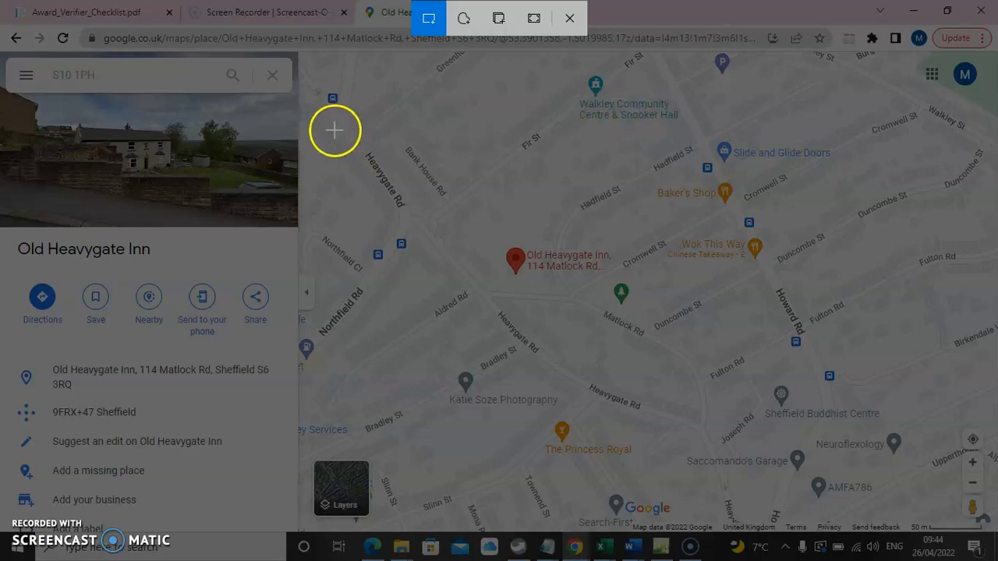
pyautogui.moveTo(344, 130); pyautogui.dragTo(887, 422)
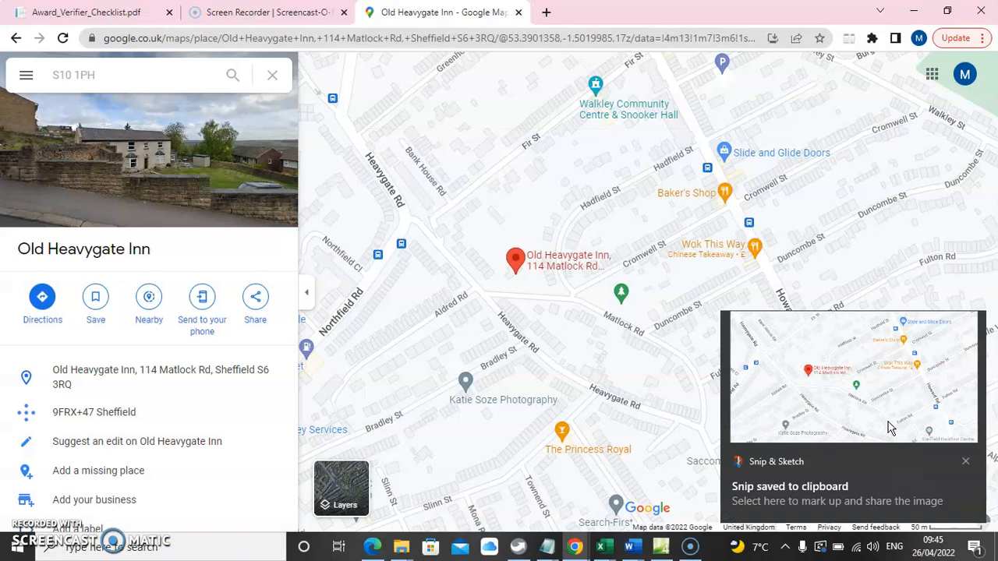
pyautogui.click(966, 461)
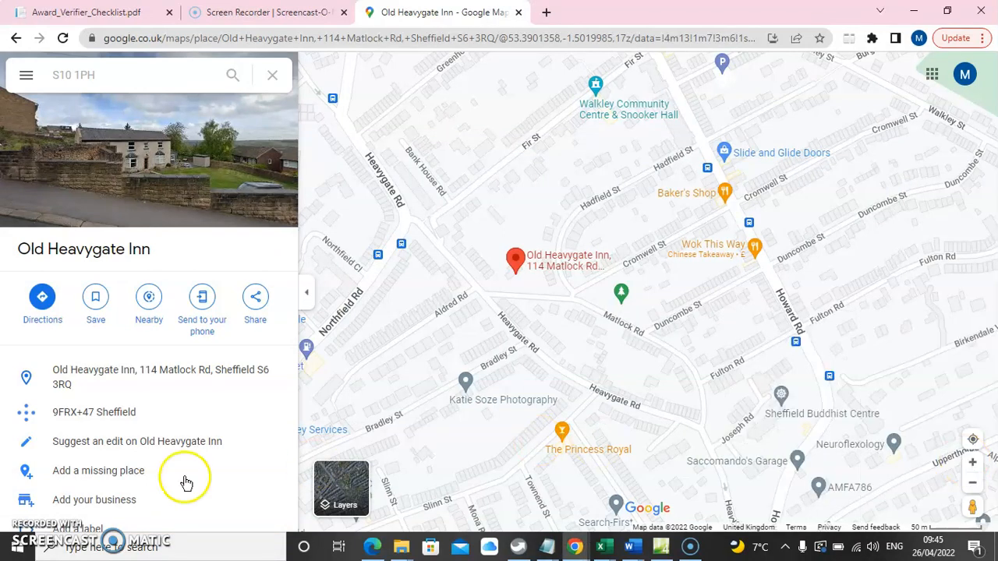
# Step: Open Paint and paste the map snip onto the blank canvas
pyautogui.click(17, 548)
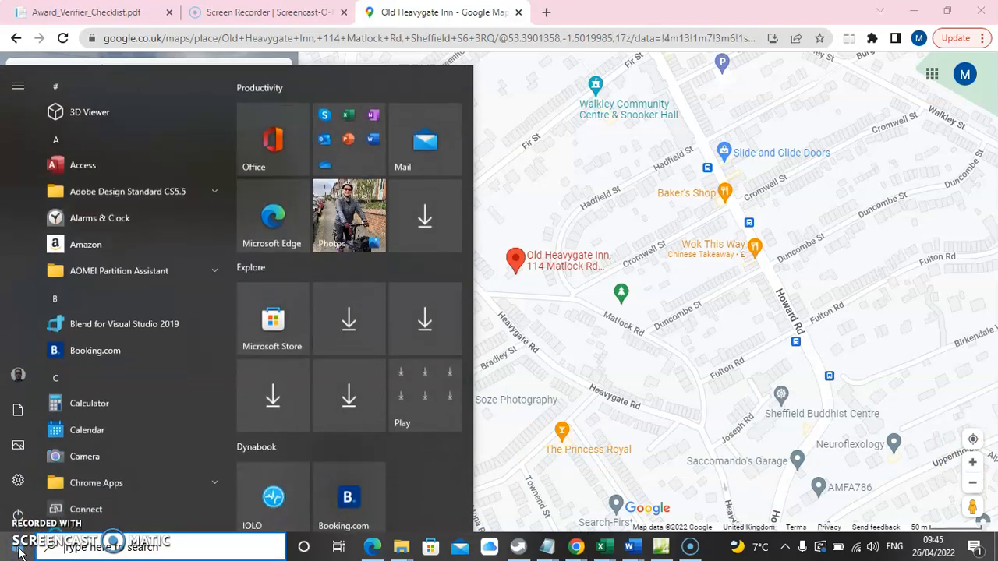
pyautogui.write('paint')
pyautogui.click(452, 159)
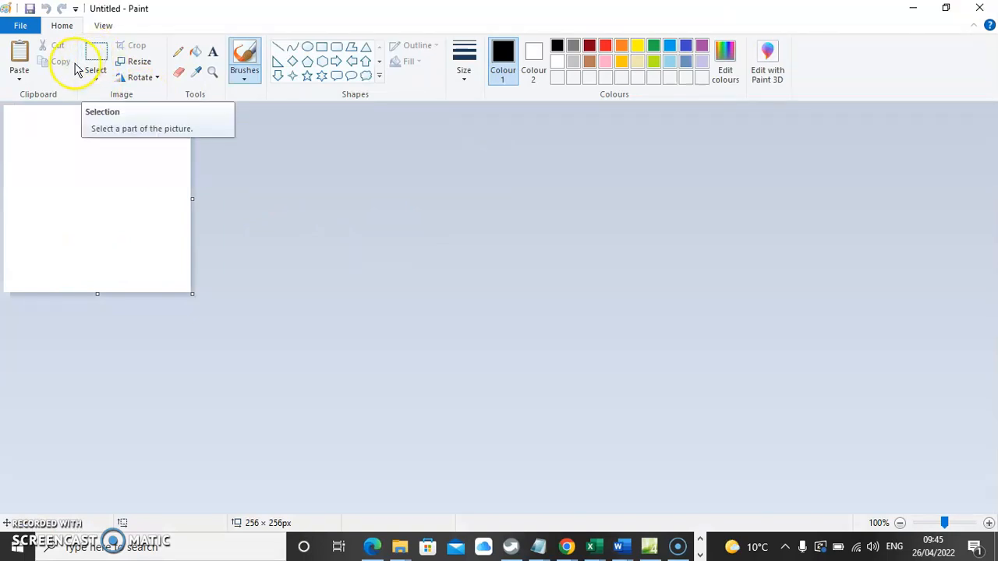
pyautogui.click(18, 78)
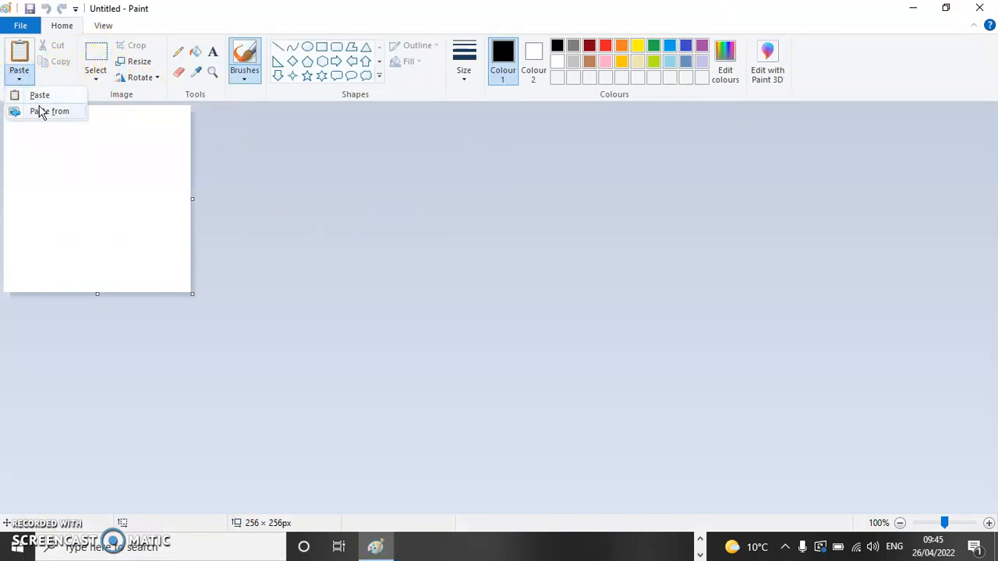
pyautogui.click(35, 95)
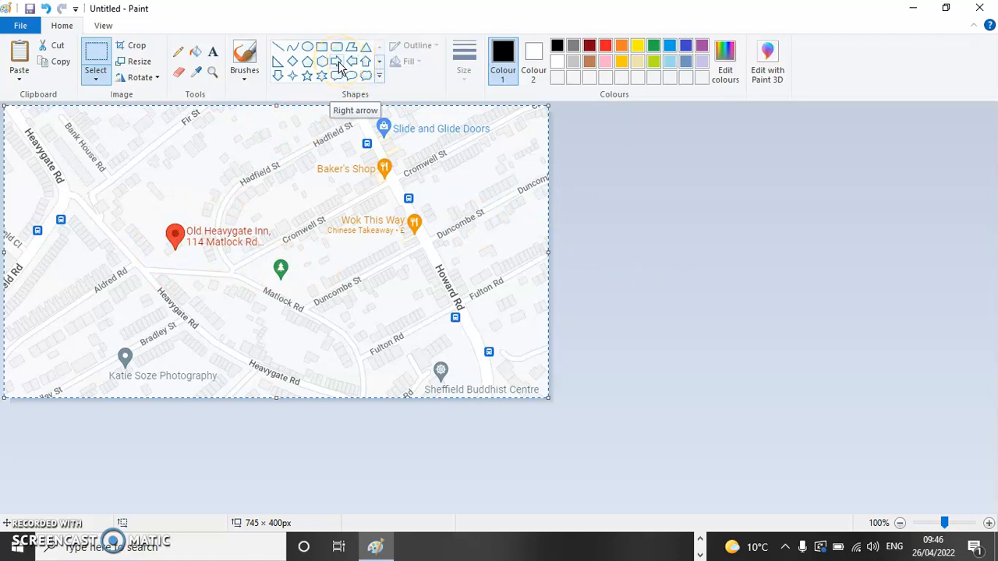
# Step: Draw a small up arrow just below the Old Heavygate Inn marker so that it points at the pin
pyautogui.click(365, 61)
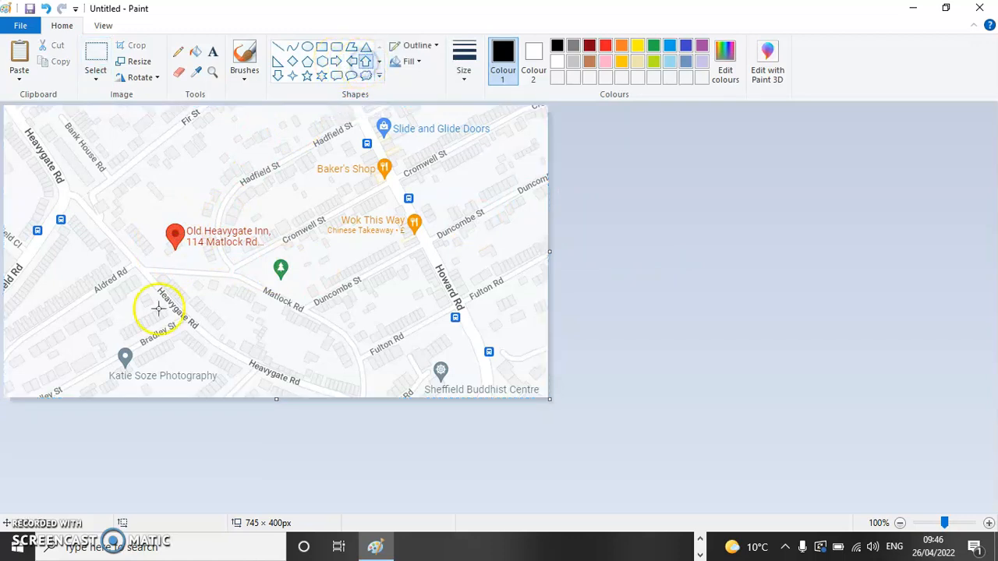
pyautogui.moveTo(155, 264); pyautogui.dragTo(195, 299)
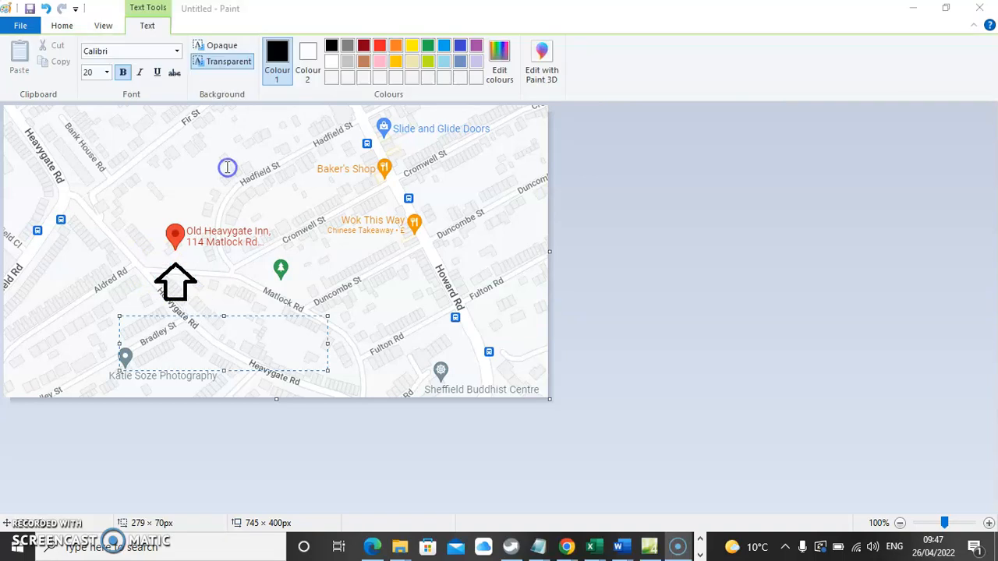
pyautogui.click(228, 168)
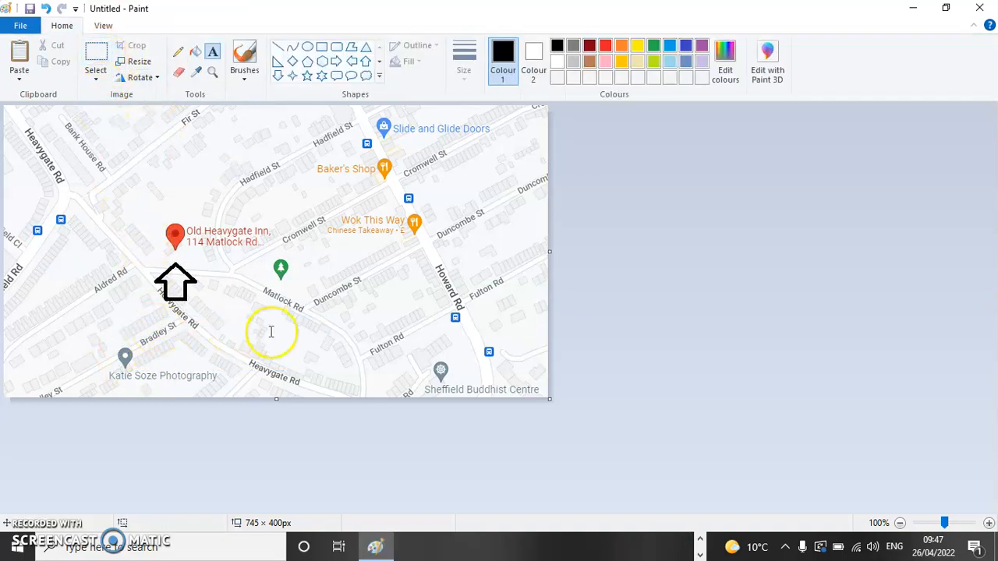
# Step: Clear a rectangular area of about 190 × 95 px on the map below the arrow, over the Katie Soze Photography label
pyautogui.click(98, 53)
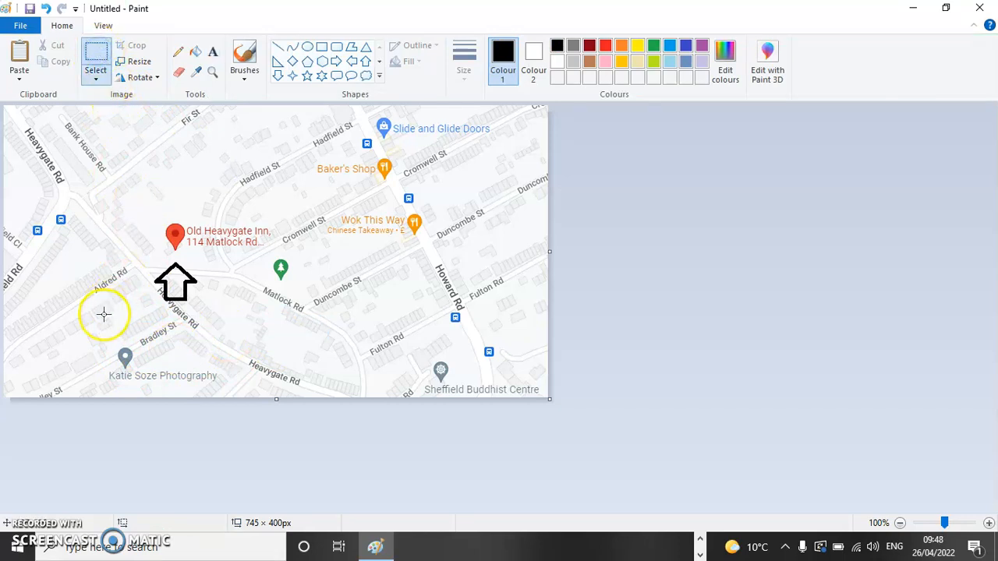
pyautogui.moveTo(99, 318); pyautogui.dragTo(237, 386)
pyautogui.press('Delete')
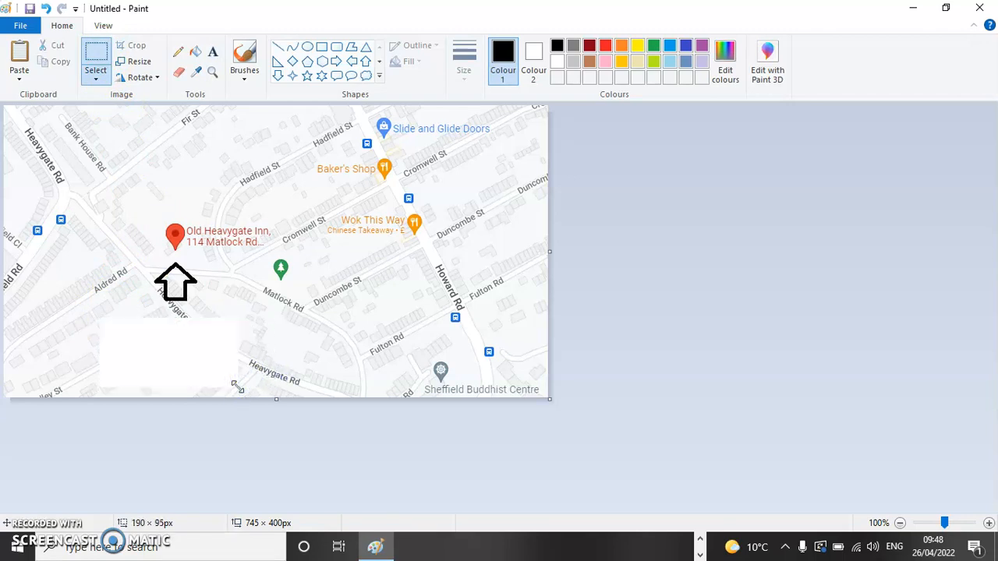
pyautogui.click(157, 330)
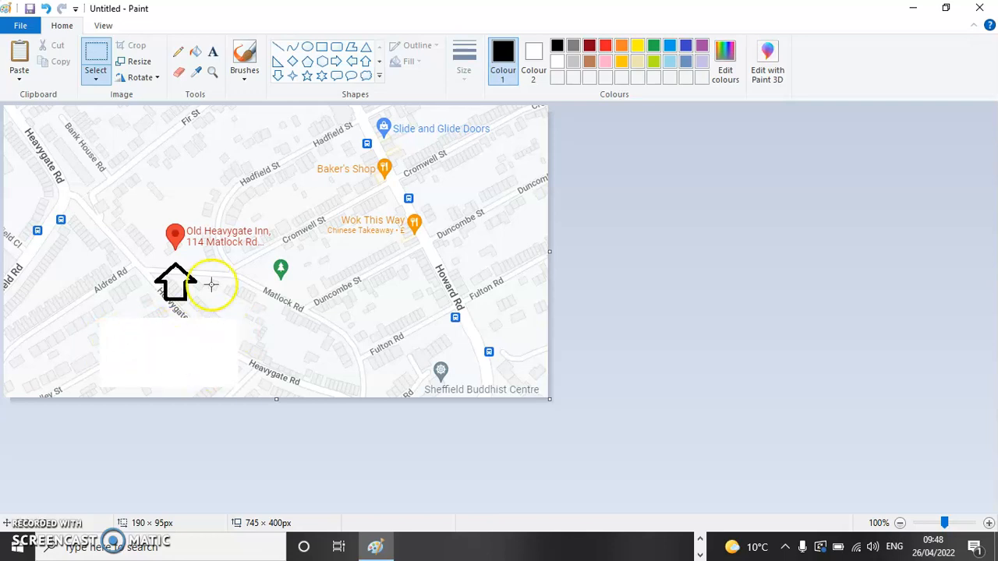
# Step: Add a text box of about 182 × 83 px over the blank area reading "Find us behind" and "the Heavygate Inn" on two lines
pyautogui.click(212, 56)
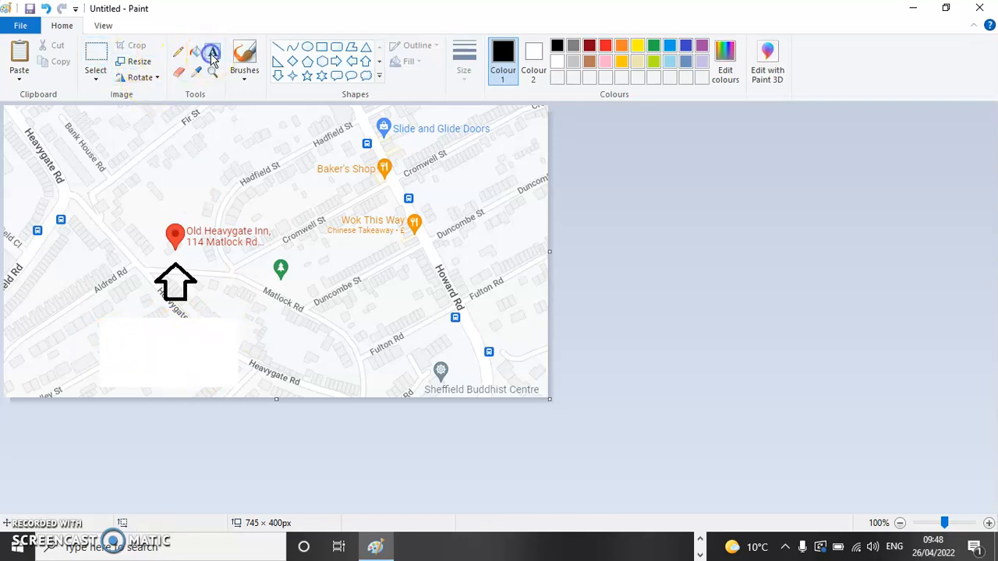
pyautogui.moveTo(102, 323); pyautogui.dragTo(233, 382)
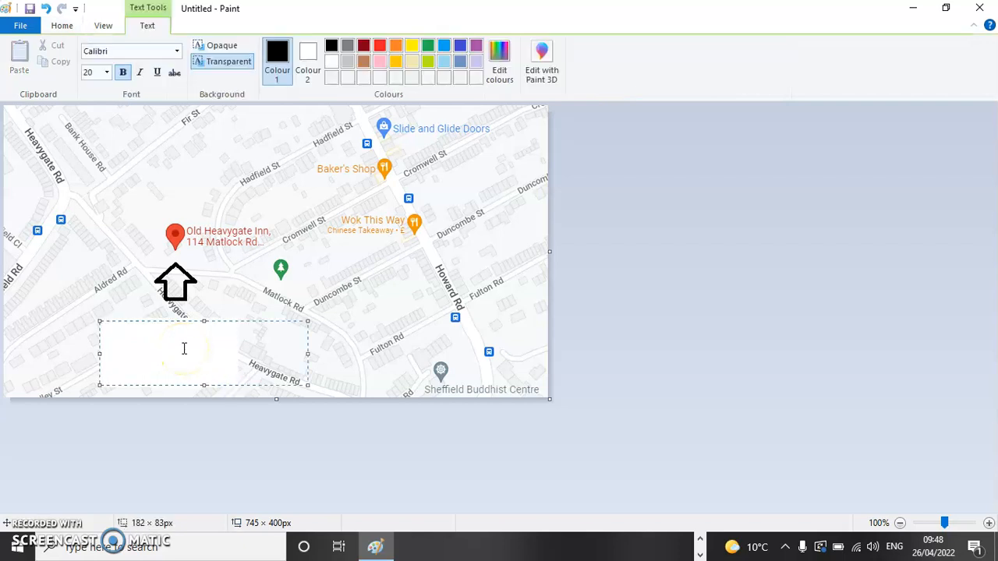
pyautogui.write('Find us')
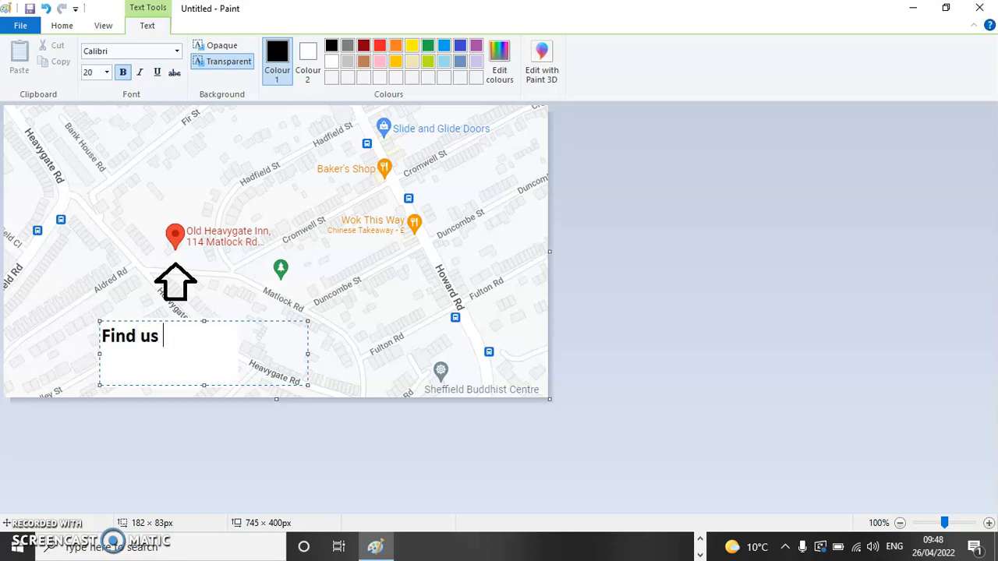
pyautogui.write(' behind')
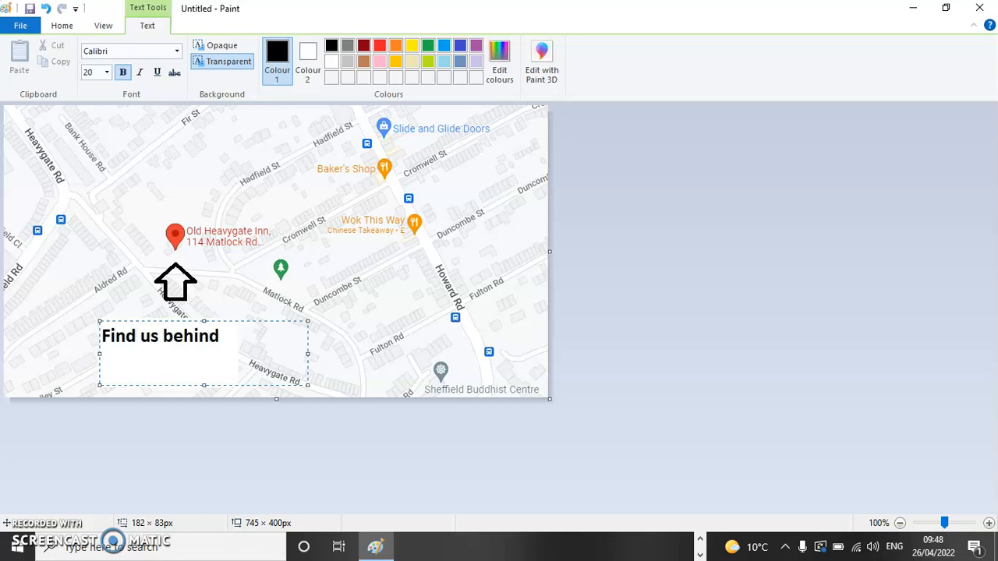
pyautogui.press('Return')
pyautogui.write('the Heavygate Inn')
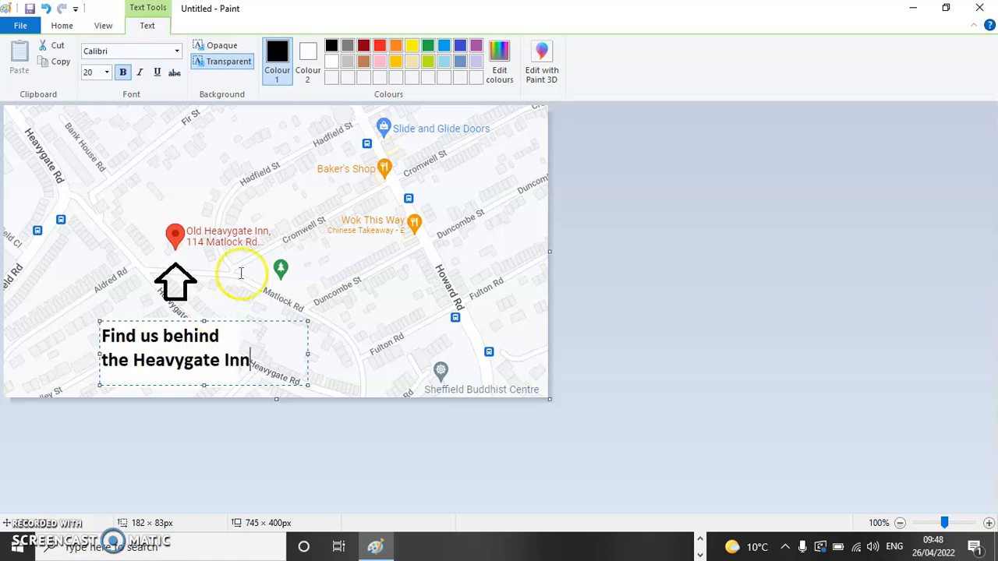
pyautogui.click(397, 259)
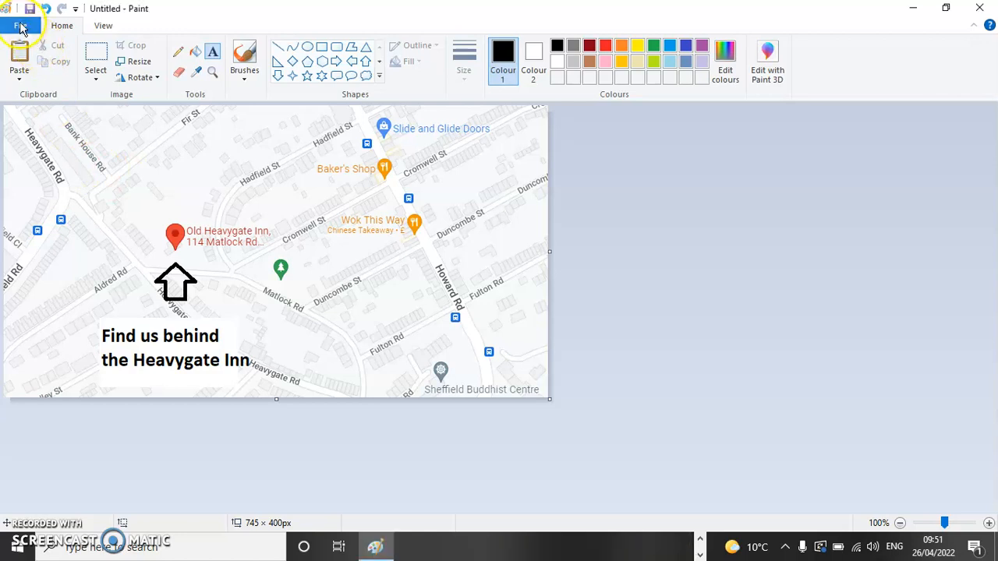
# Step: Start saving the annotated map as a PNG picture and go to the Documents folder on This PC
pyautogui.click(21, 27)
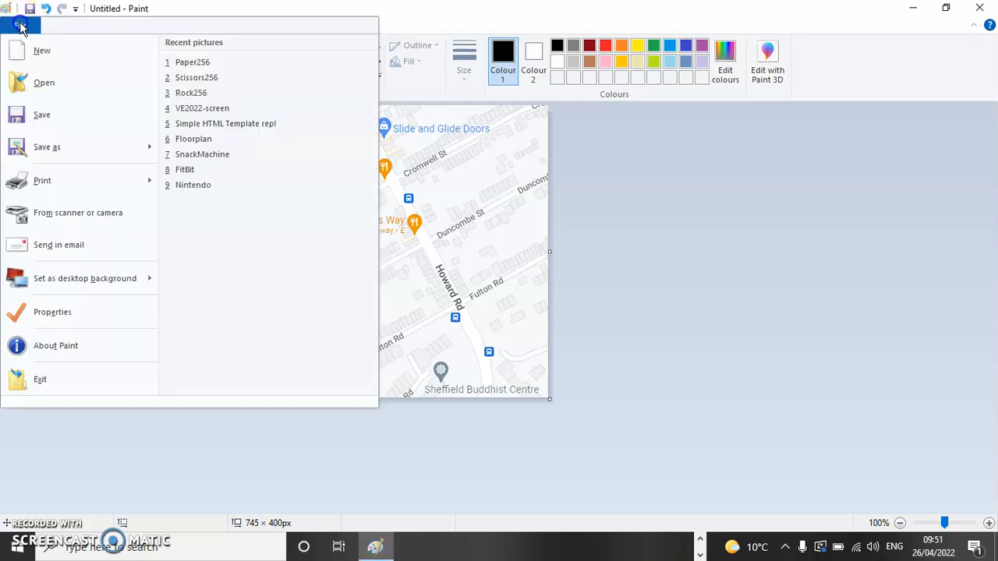
pyautogui.moveTo(59, 152)
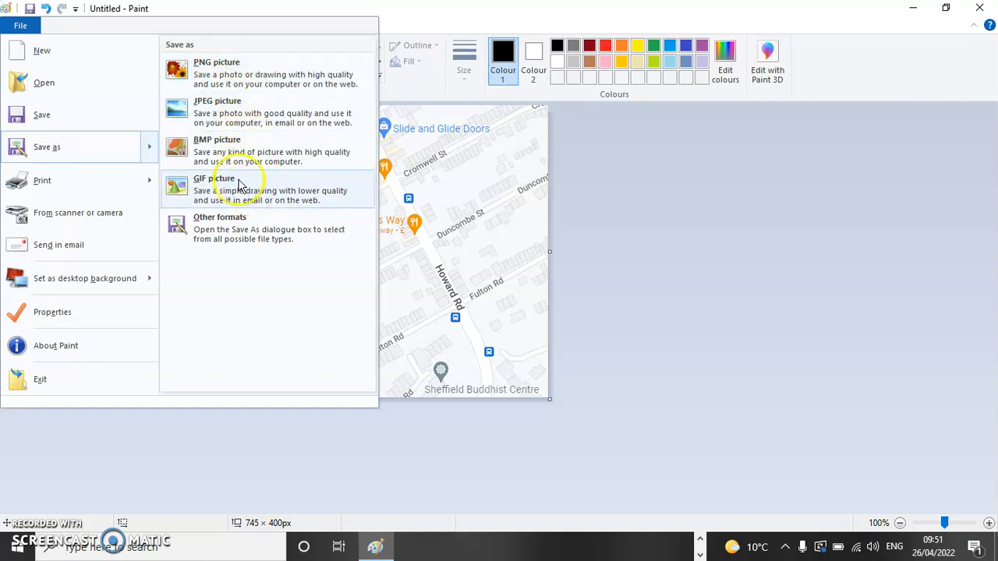
pyautogui.click(234, 80)
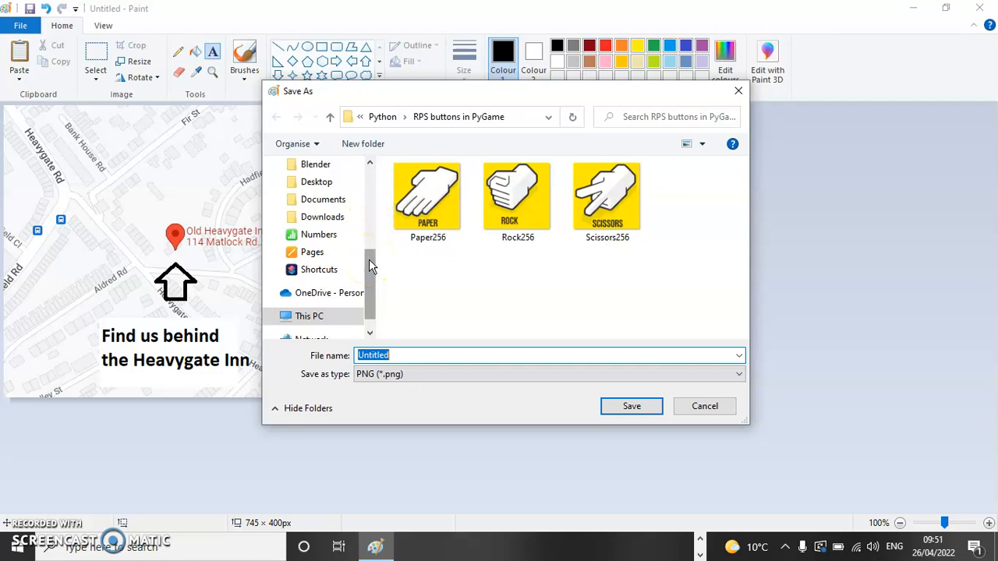
pyautogui.moveTo(372, 266); pyautogui.dragTo(372, 272)
pyautogui.click(325, 302)
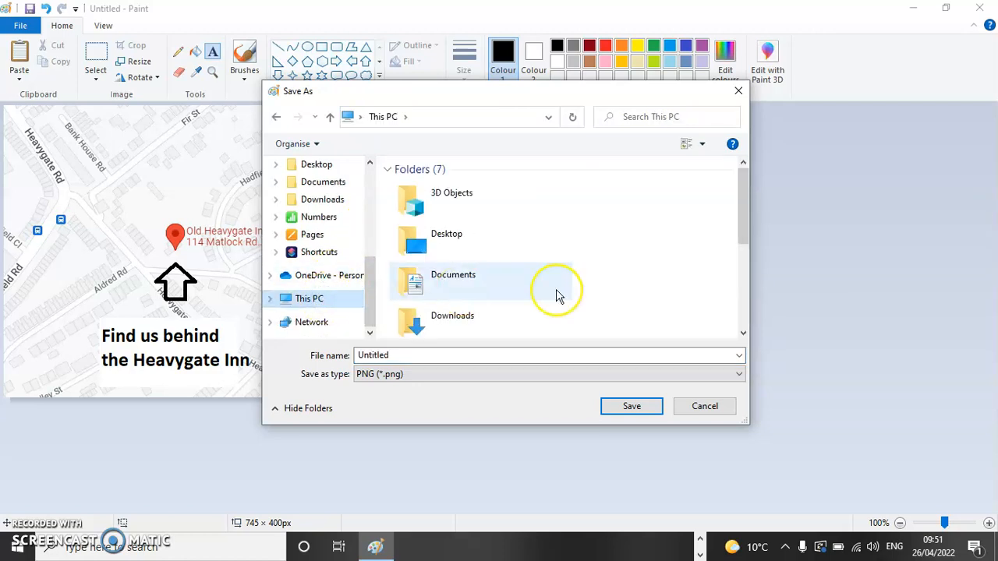
pyautogui.scroll(-3, 558, 295)
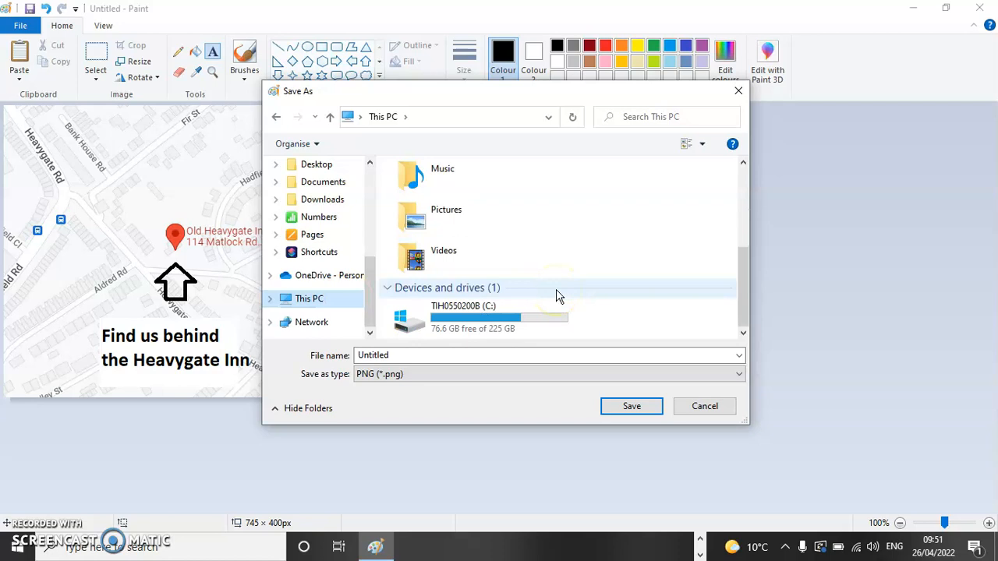
pyautogui.scroll(3, 558, 295)
pyautogui.click(475, 285)
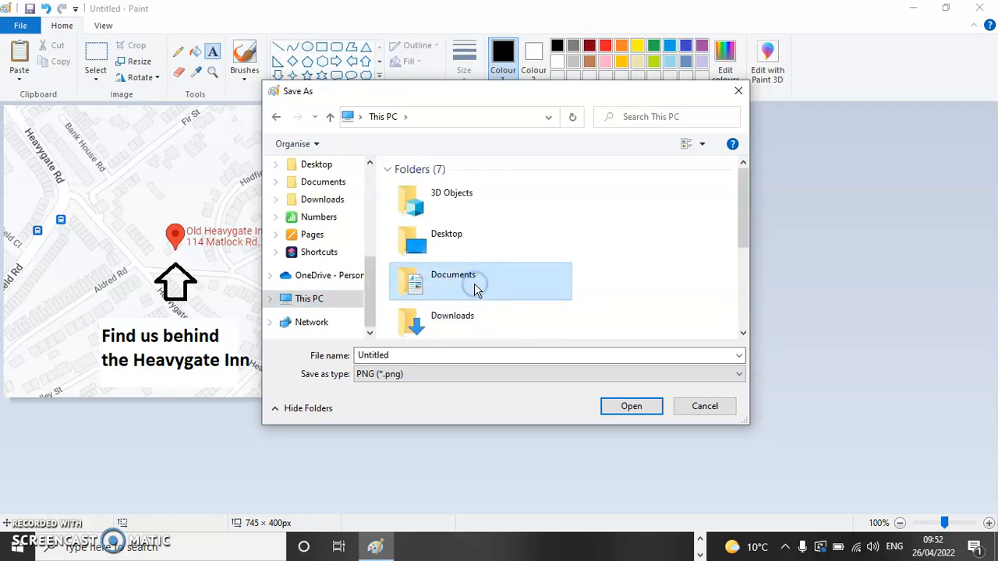
pyautogui.doubleClick(475, 287)
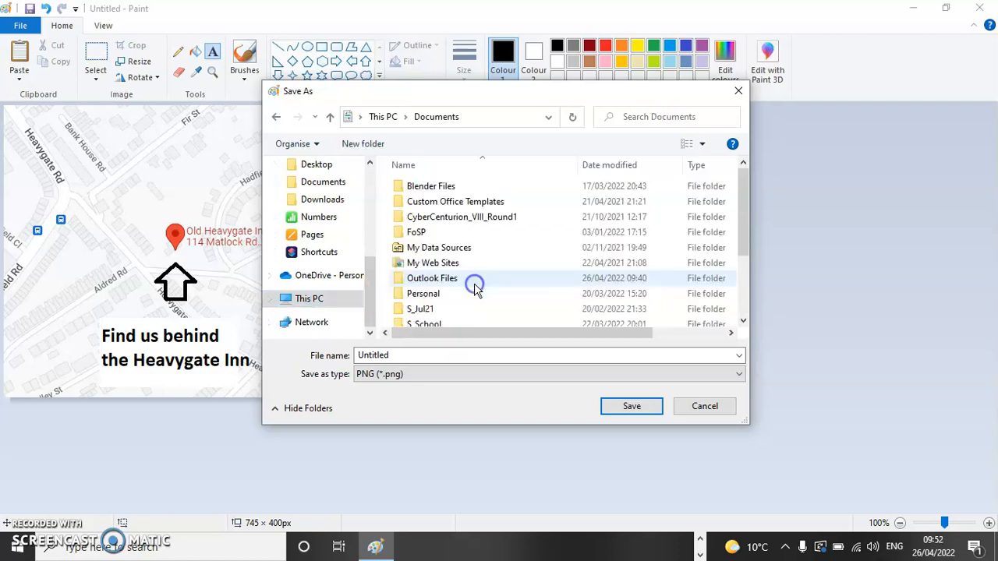
# Step: Save the map picture as Untitled in the Extension - Slideshow folder, inside S_Jul21 and S1 2021-22
pyautogui.doubleClick(437, 311)
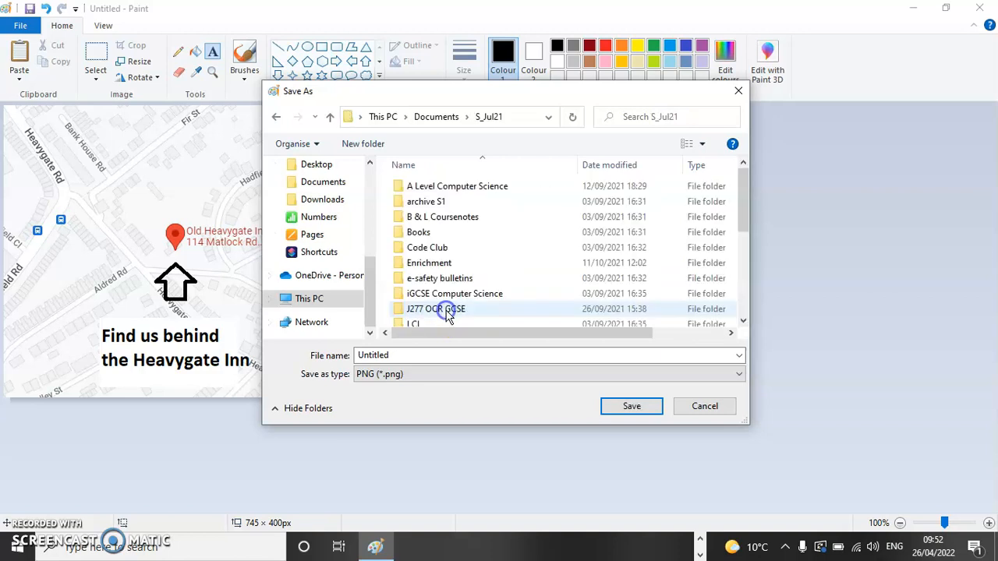
pyautogui.scroll(-3, 447, 316)
pyautogui.doubleClick(441, 243)
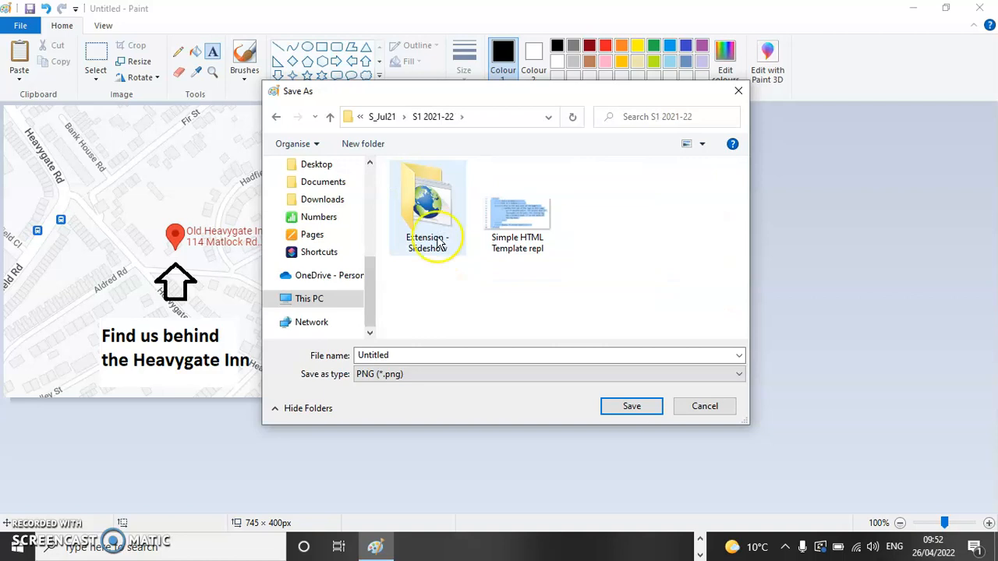
pyautogui.doubleClick(427, 223)
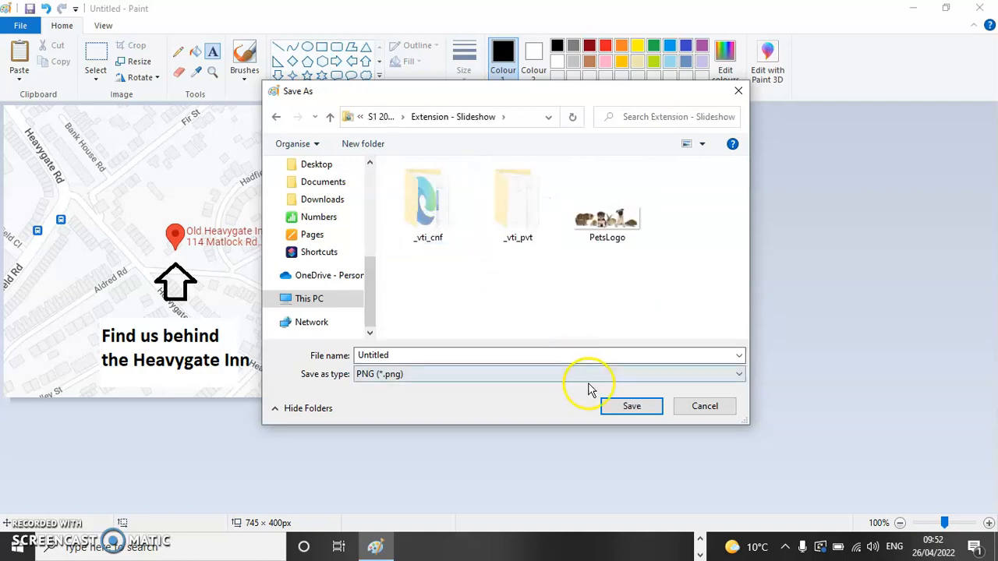
pyautogui.click(630, 406)
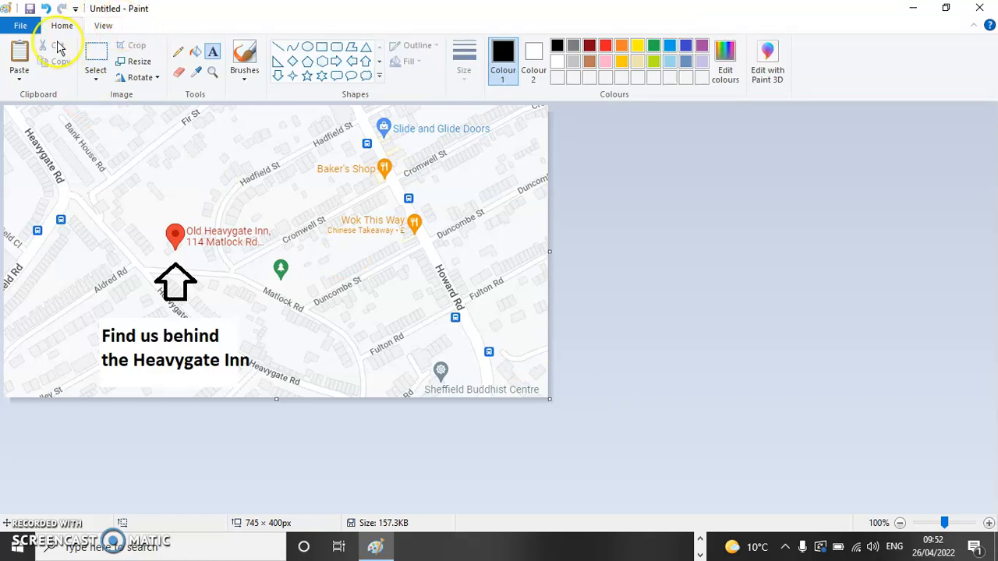
# Step: Save the annotated map again as a PNG picture named LocationMap in the Extension - Slideshow folder
pyautogui.click(20, 25)
pyautogui.moveTo(100, 148)
pyautogui.click(226, 84)
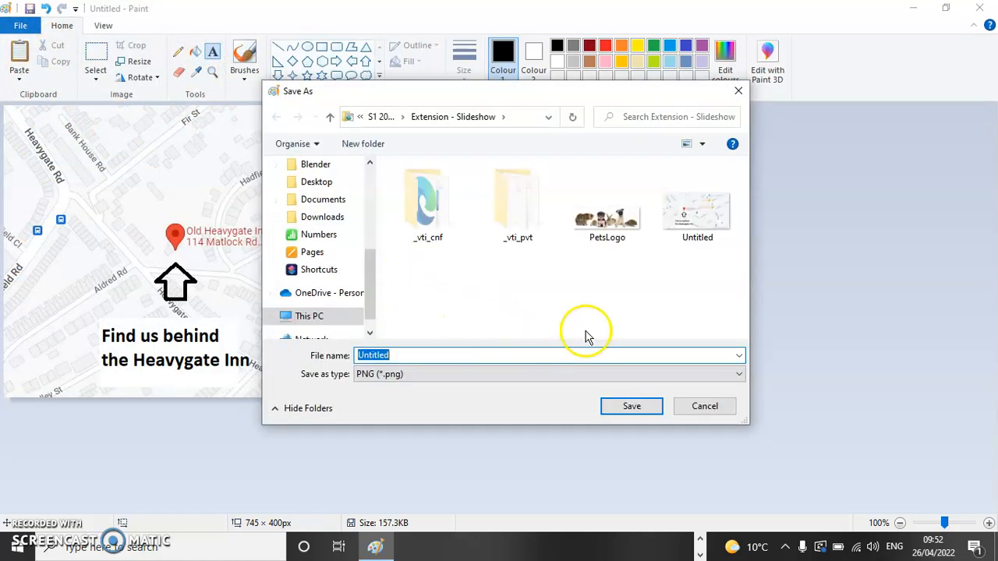
pyautogui.write('Location')
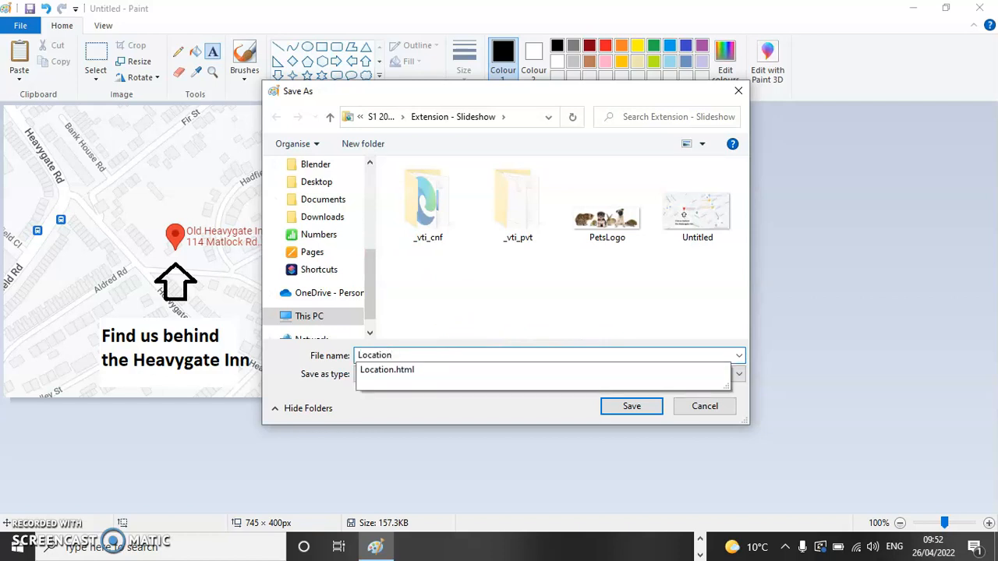
pyautogui.write('Map')
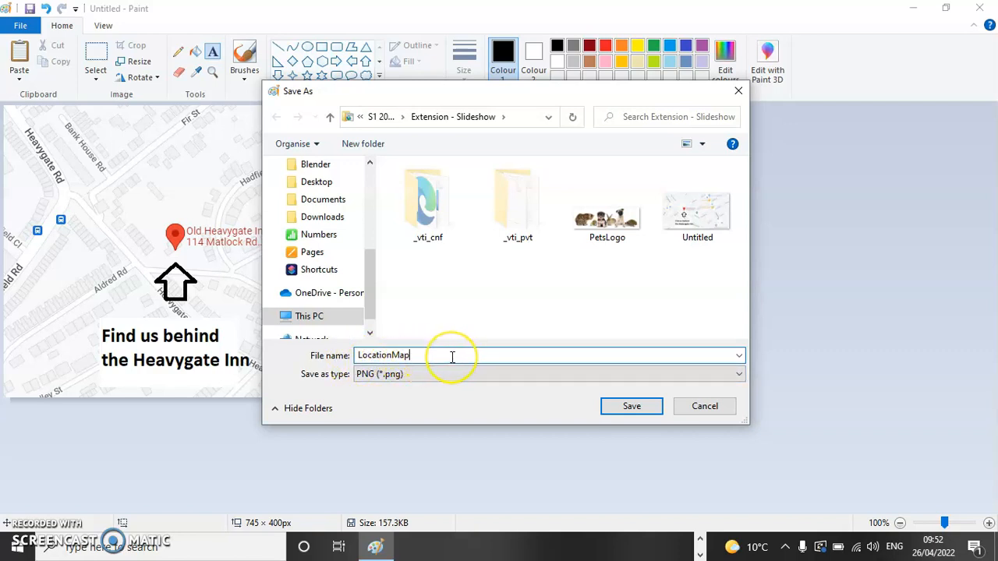
pyautogui.click(631, 408)
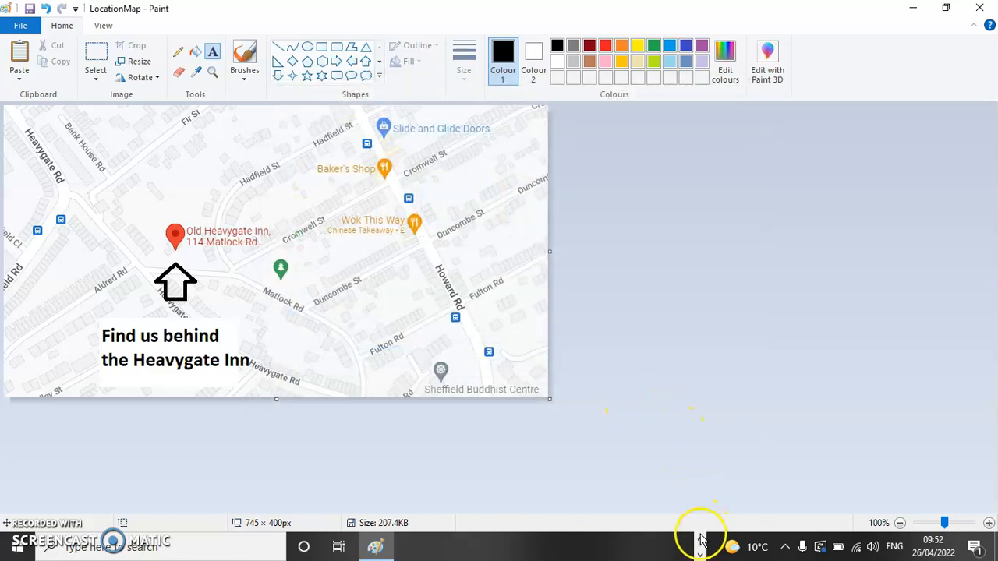
# Step: Switch to Expression Web and show the Location.html page in Design view only
pyautogui.click(649, 549)
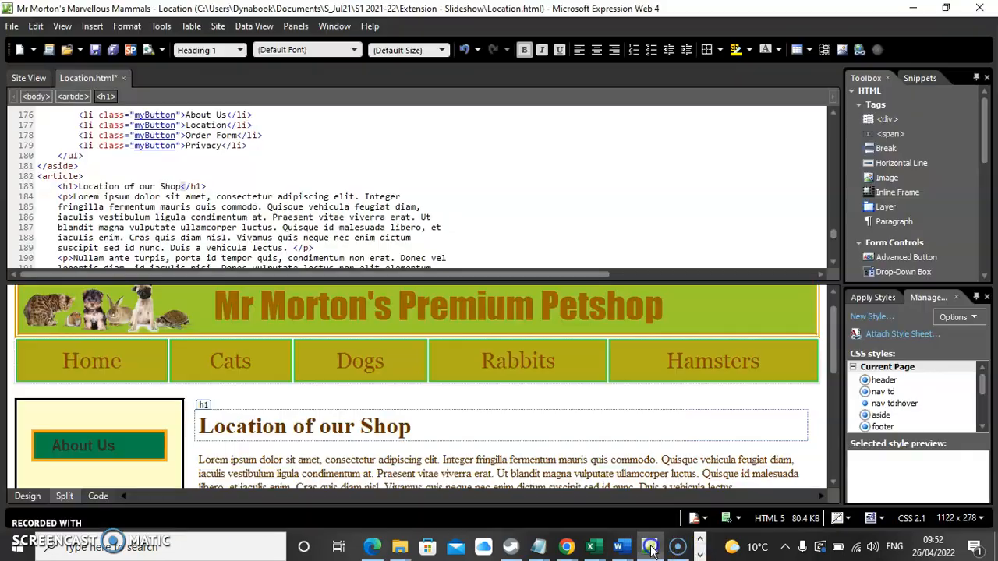
pyautogui.scroll(-5, 464, 387)
pyautogui.scroll(5, 464, 387)
pyautogui.scroll(-1, 465, 387)
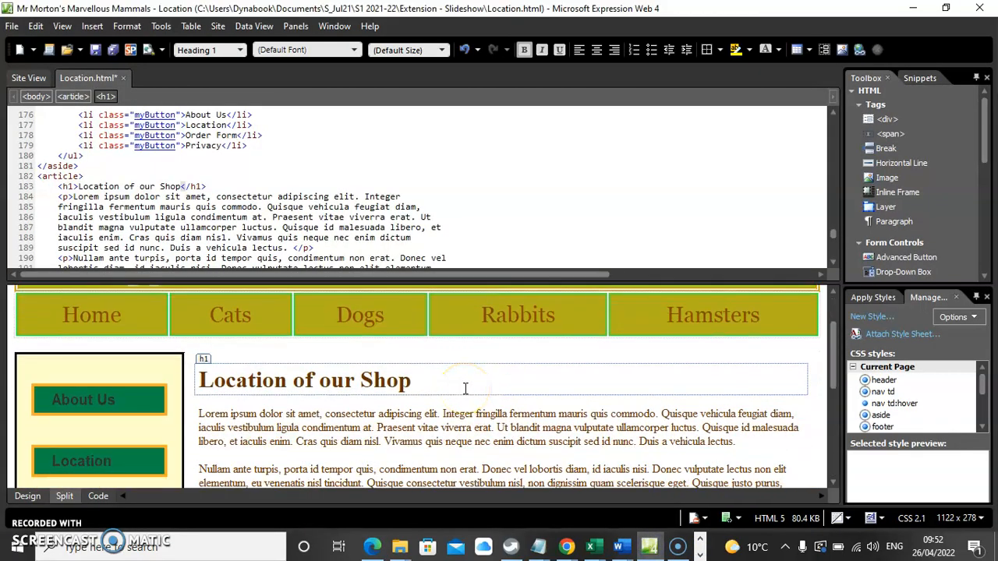
pyautogui.click(378, 427)
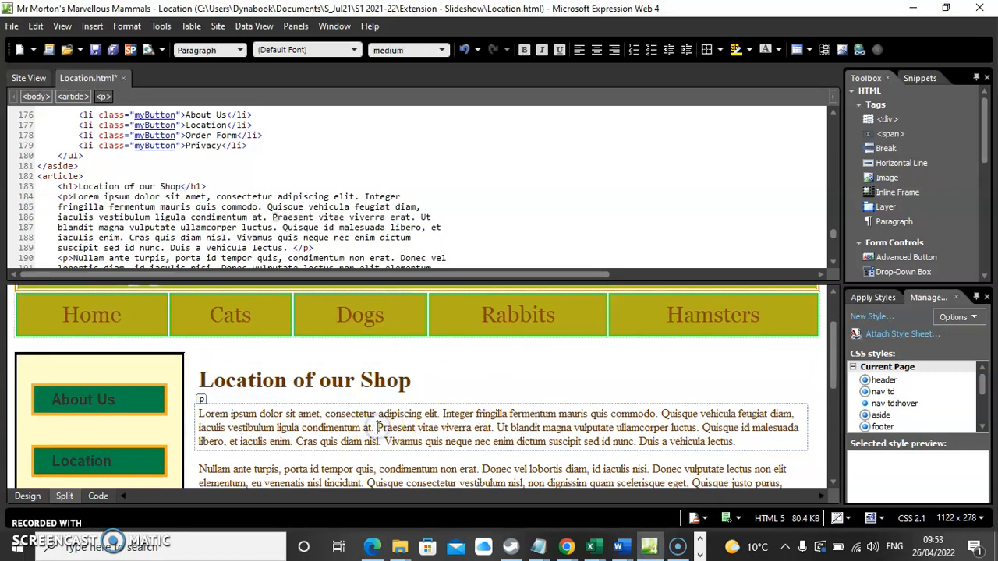
pyautogui.doubleClick(377, 427)
pyautogui.click(448, 411)
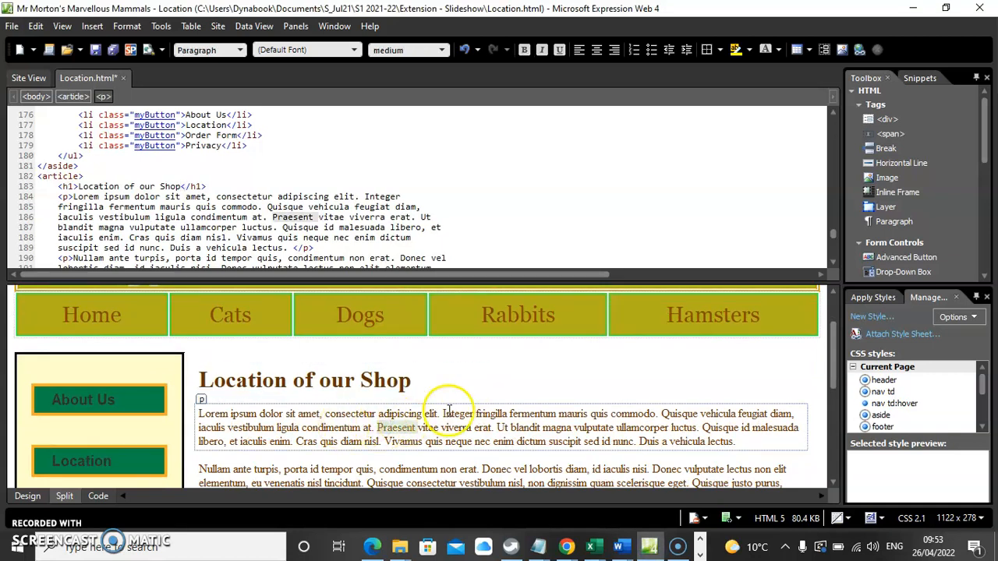
pyautogui.rightClick(448, 411)
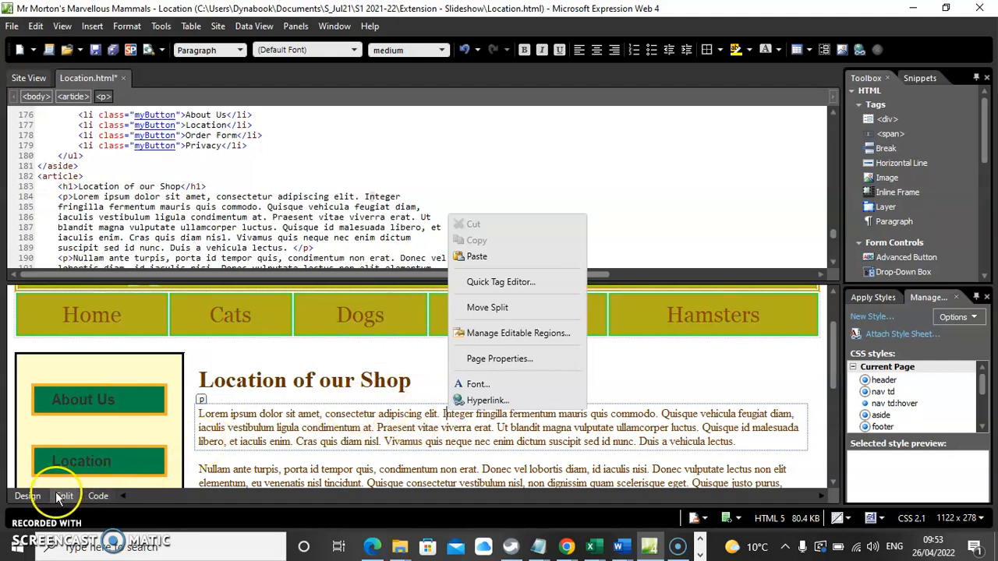
pyautogui.click(27, 497)
# Step: Delete the second and third placeholder paragraphs under the Location of our Shop heading
pyautogui.click(376, 318)
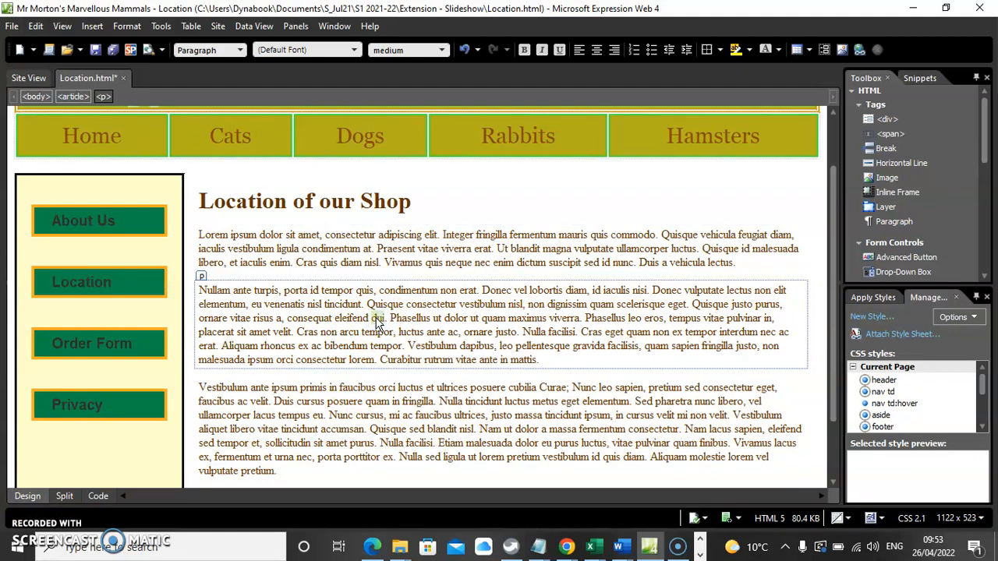
pyautogui.tripleClick(376, 318)
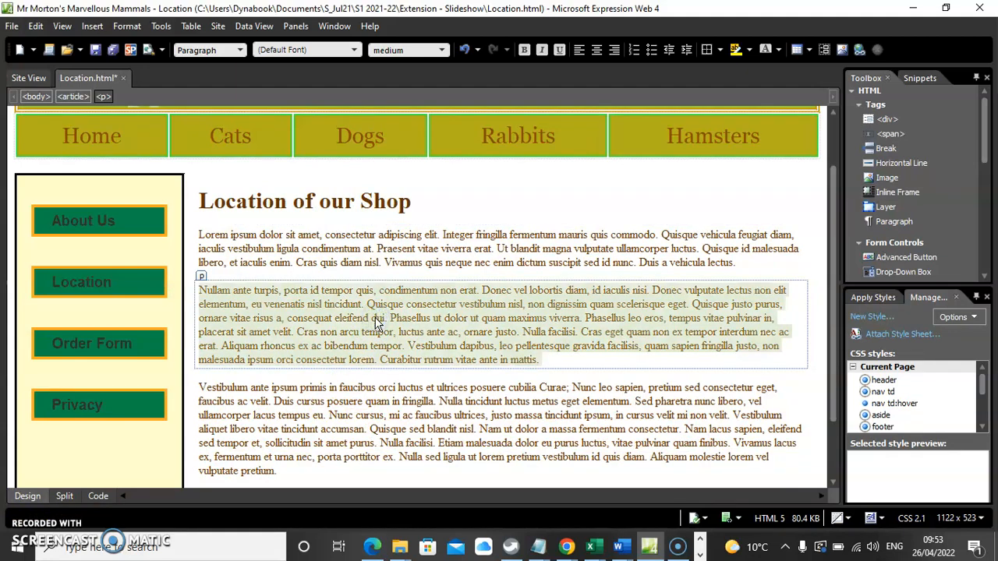
pyautogui.press('Delete')
pyautogui.tripleClick(337, 350)
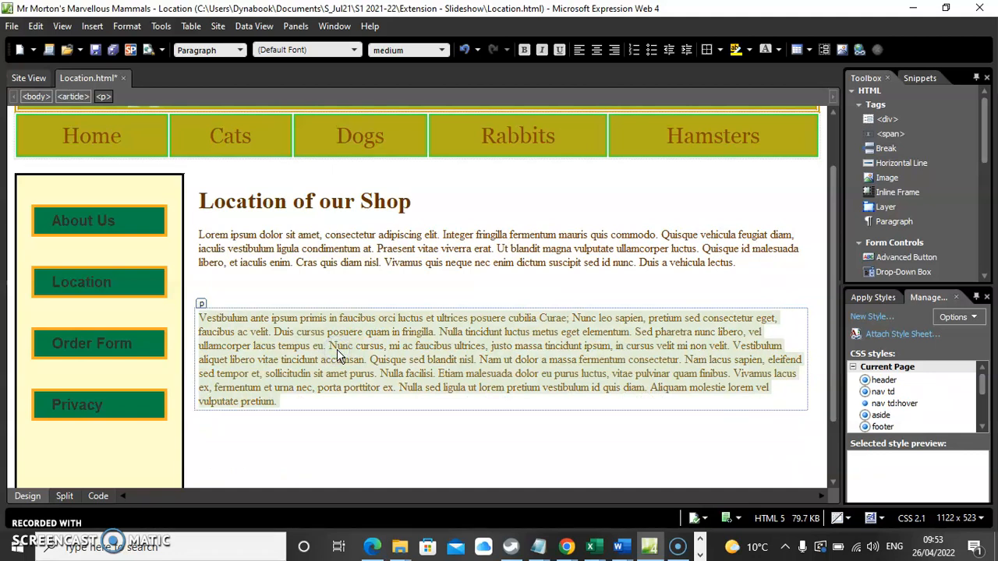
pyautogui.press('Delete')
# Step: Replace the remaining placeholder paragraph with "We are located behing the Old Heavygate Inn in Sheffield" and add an empty paragraph below it
pyautogui.click(318, 245)
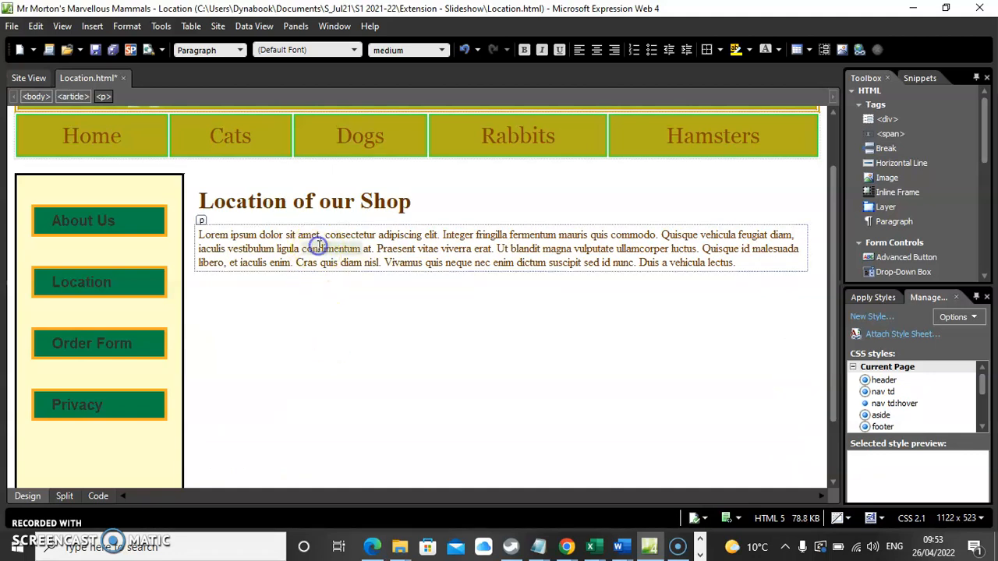
pyautogui.tripleClick(318, 247)
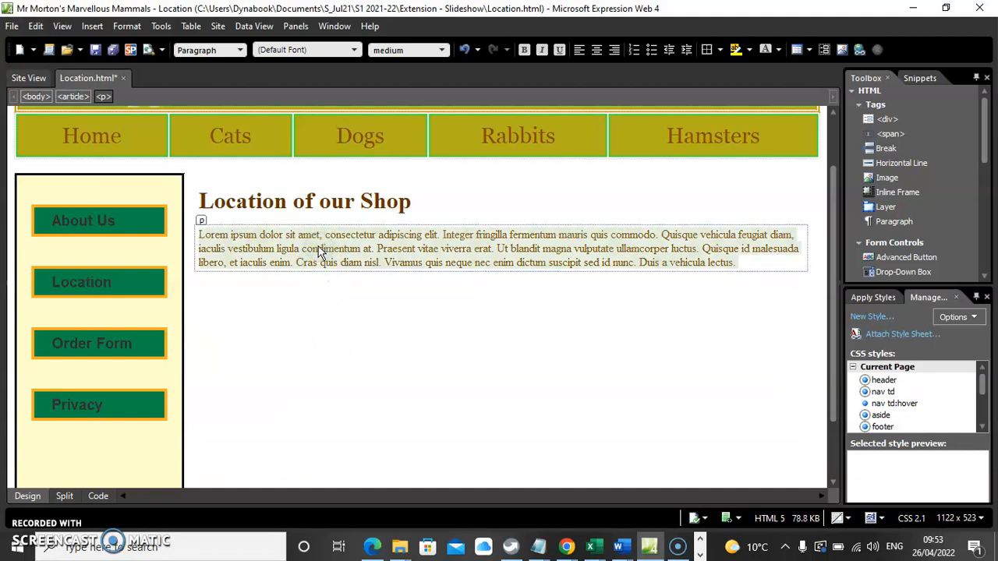
pyautogui.write('We')
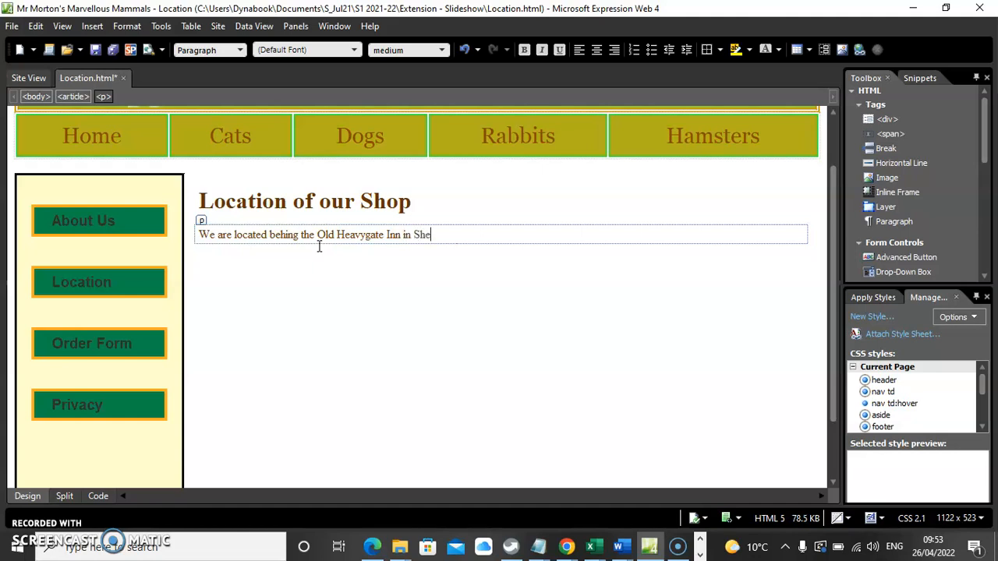
pyautogui.press('Return')
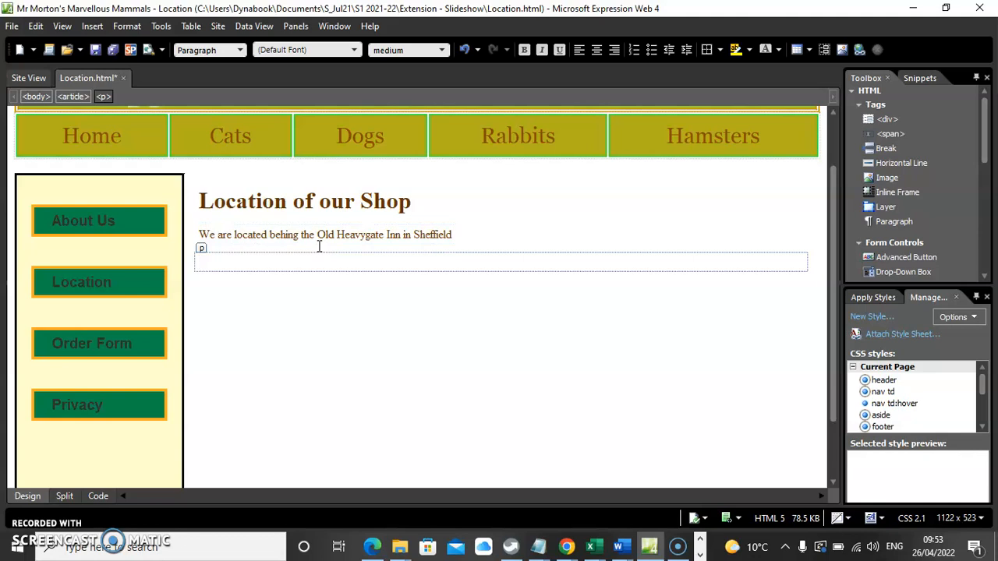
# Step: Start inserting a picture from file and go to Documents, S_Jul21, S1 2021-22, Extension - Slideshow
pyautogui.click(91, 26)
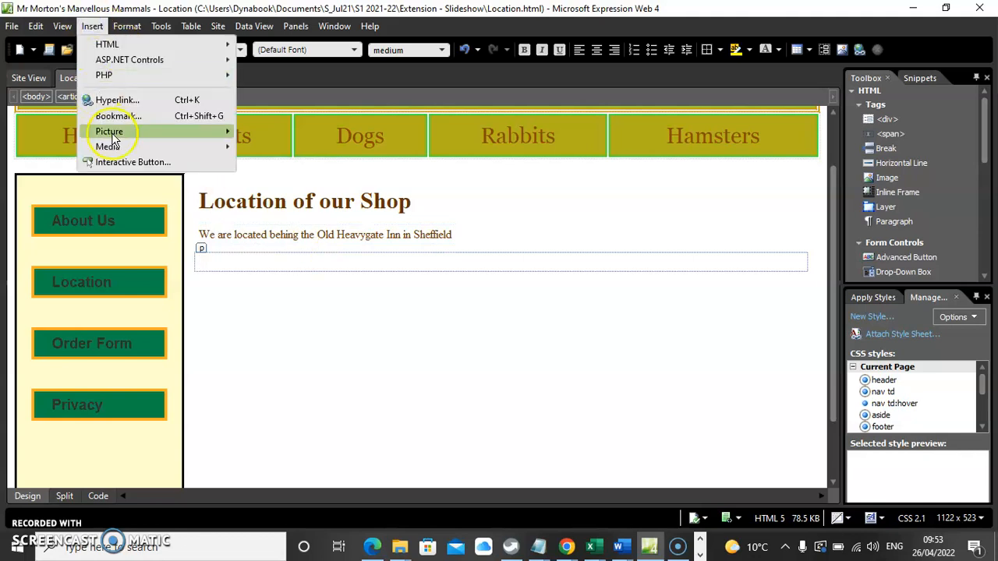
pyautogui.moveTo(126, 134)
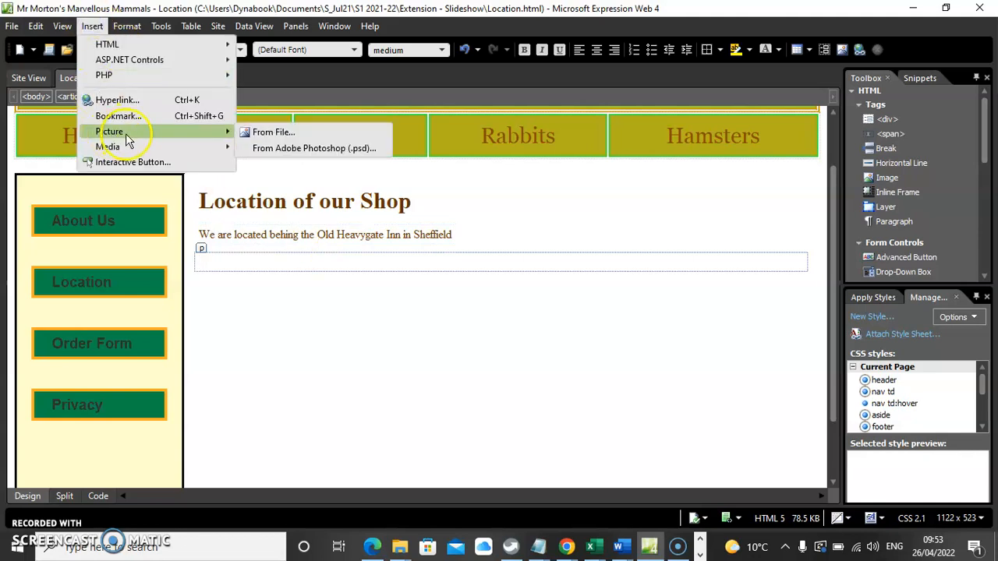
pyautogui.click(286, 133)
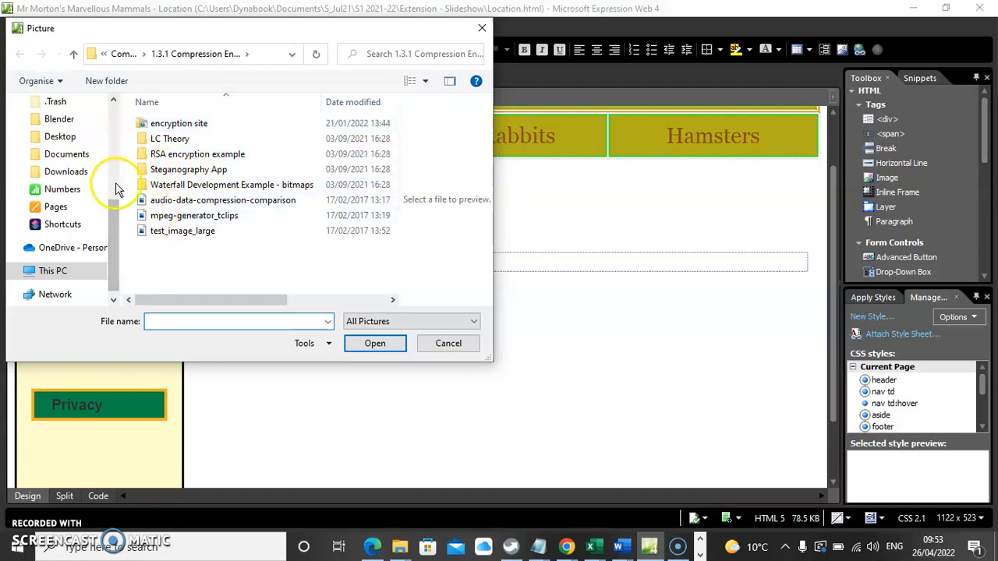
pyautogui.moveTo(113, 234); pyautogui.dragTo(112, 111)
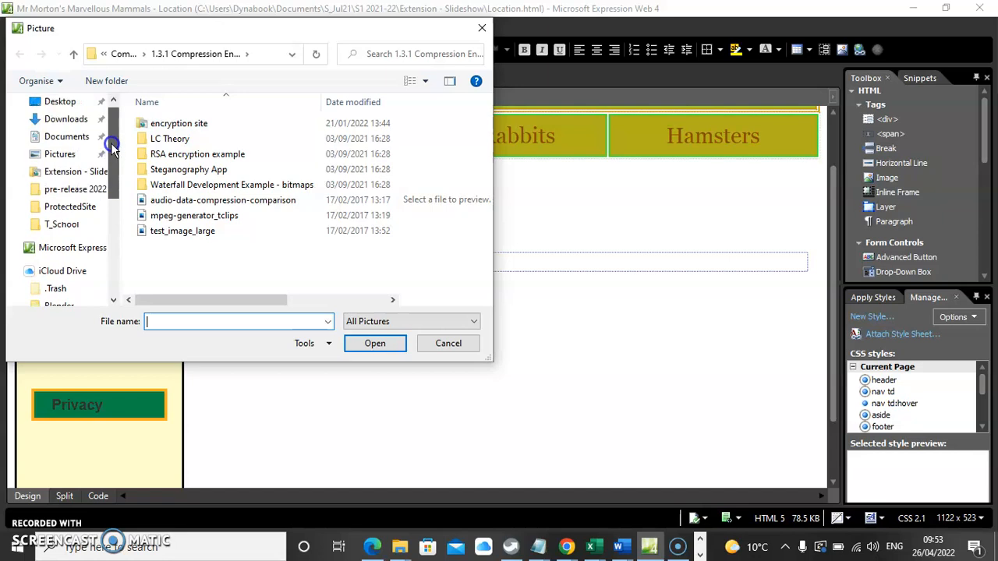
pyautogui.click(72, 136)
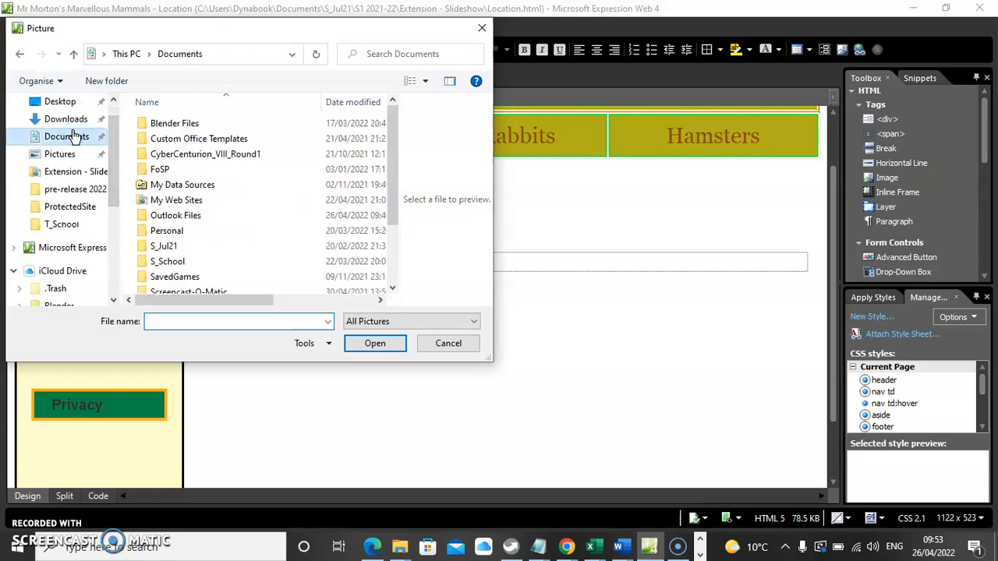
pyautogui.doubleClick(181, 248)
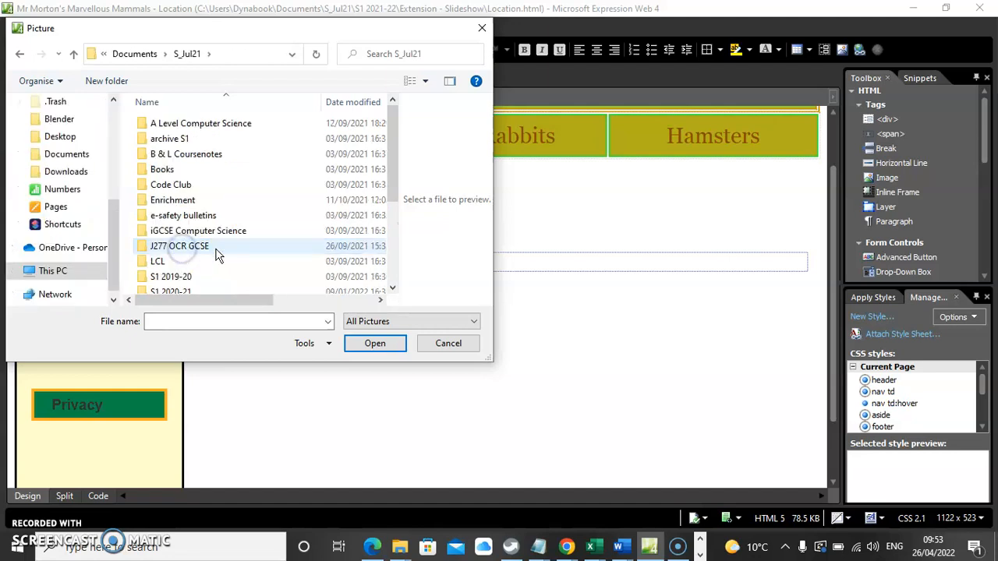
pyautogui.scroll(-1, 236, 259)
pyautogui.doubleClick(218, 270)
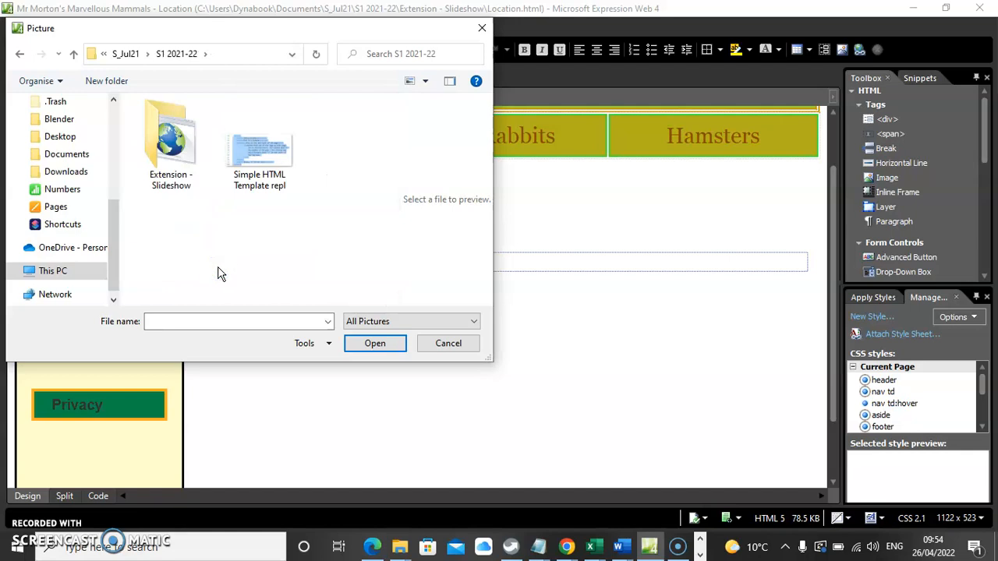
pyautogui.doubleClick(171, 152)
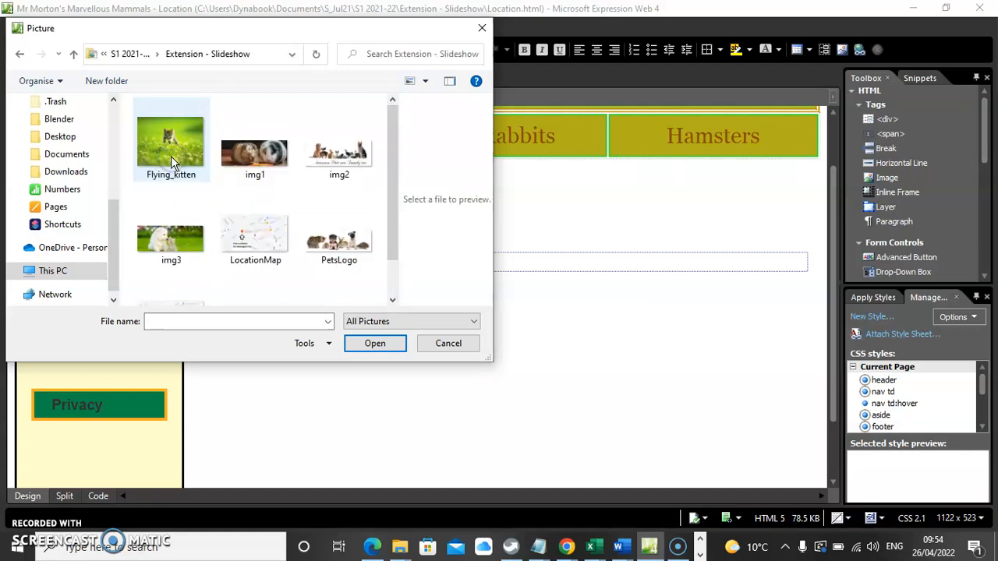
# Step: Insert the LocationMap picture into the empty paragraph with the alternate text "Our location on a map"
pyautogui.click(255, 247)
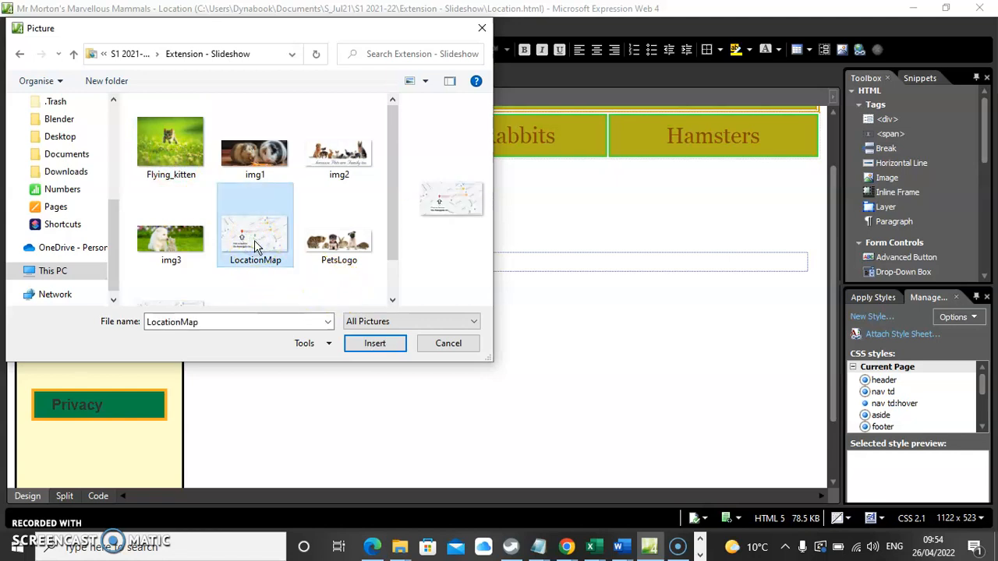
pyautogui.click(382, 346)
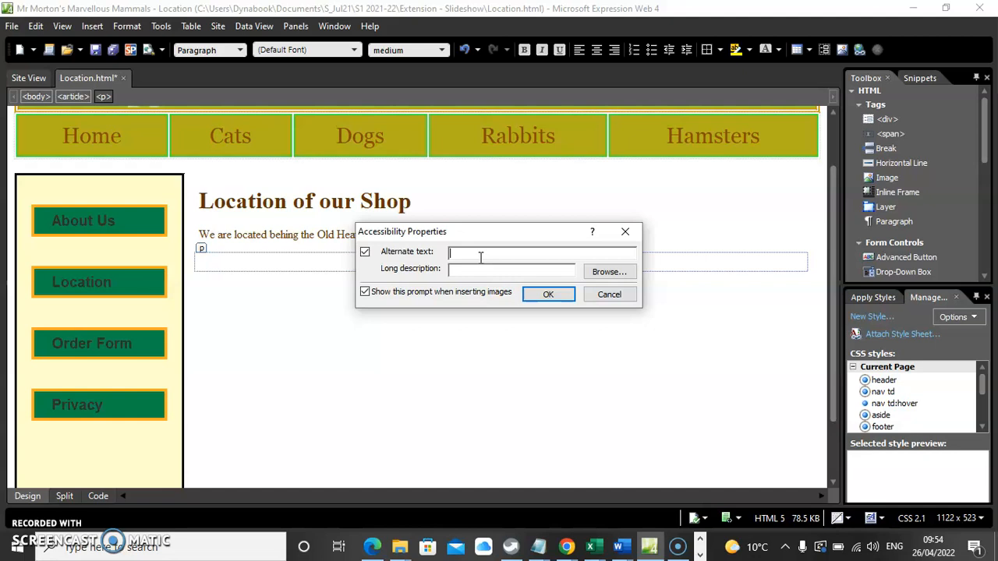
pyautogui.write('Our location on a map')
pyautogui.click(549, 295)
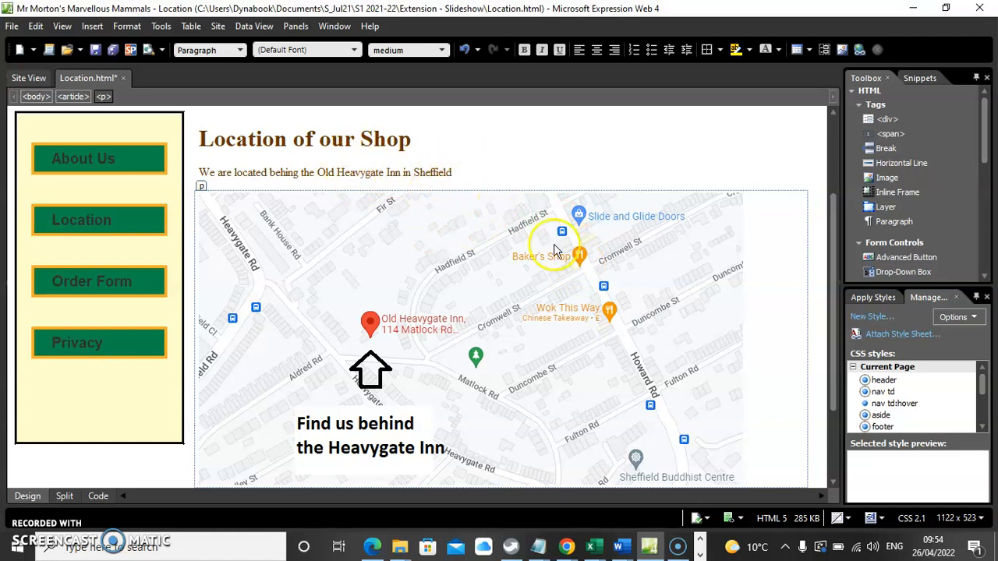
# Step: Add a new paragraph below the map picture reading "We are open ..."
pyautogui.scroll(-3, 573, 275)
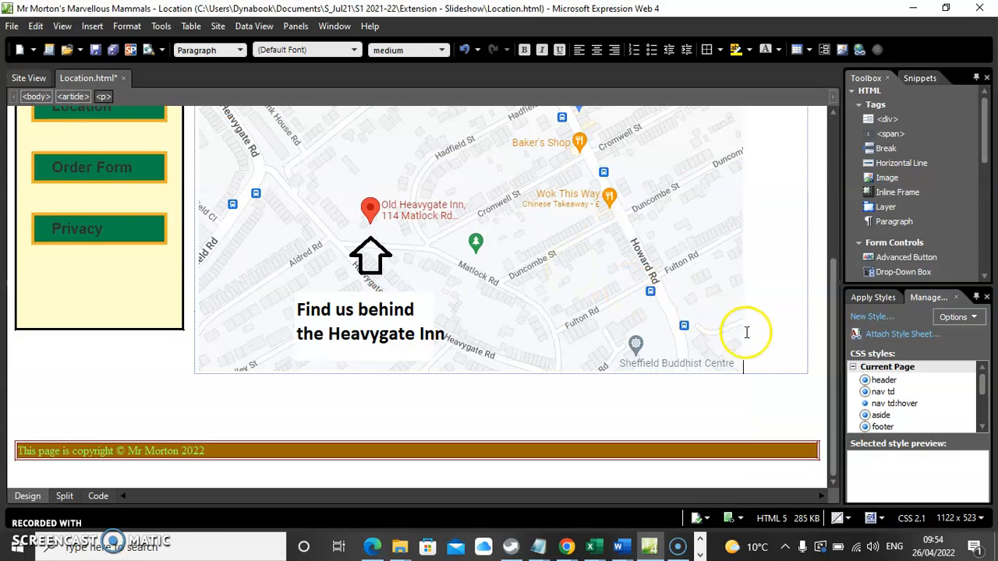
pyautogui.click(818, 355)
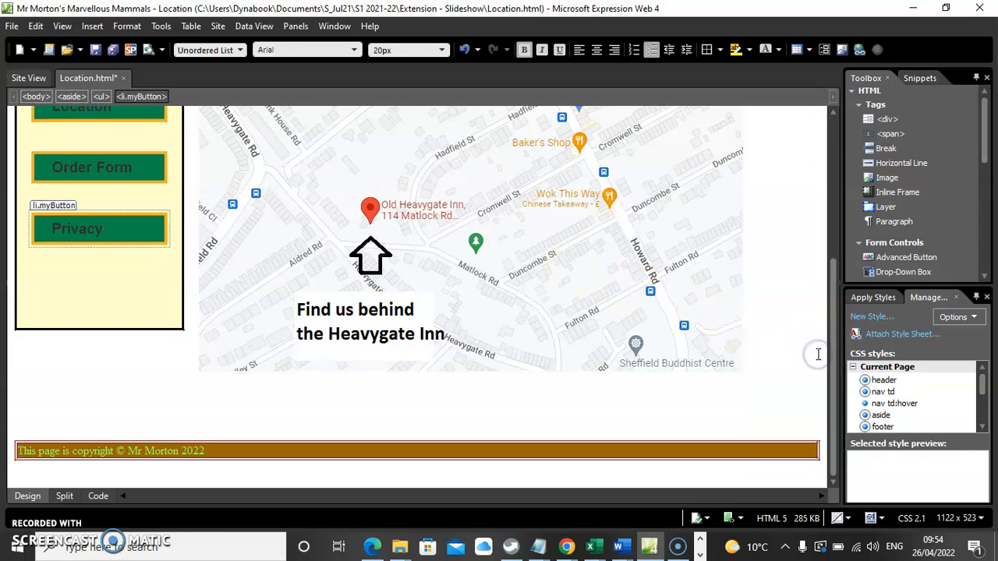
pyautogui.press('Return')
pyautogui.press('Return')
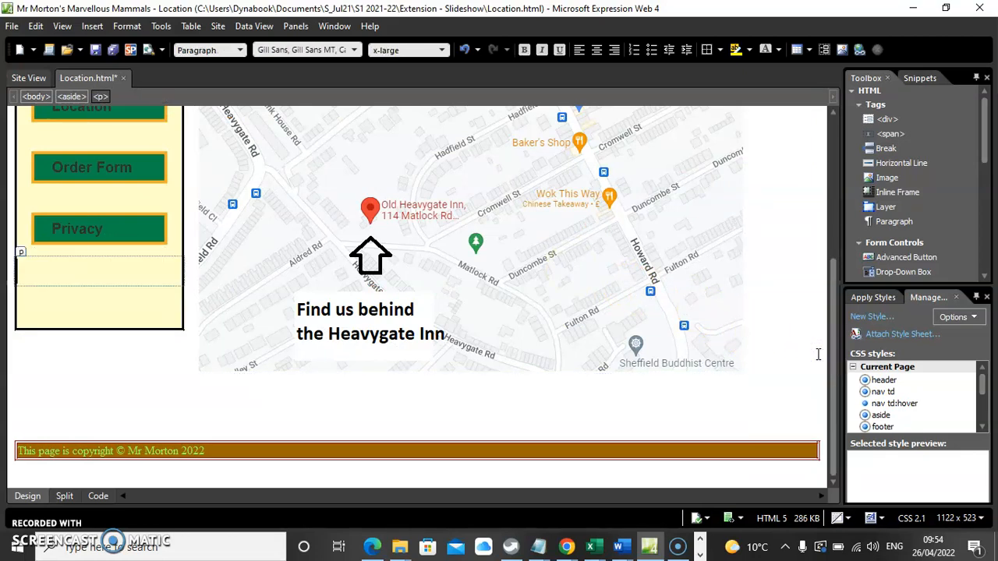
pyautogui.click(769, 341)
pyautogui.press('Return')
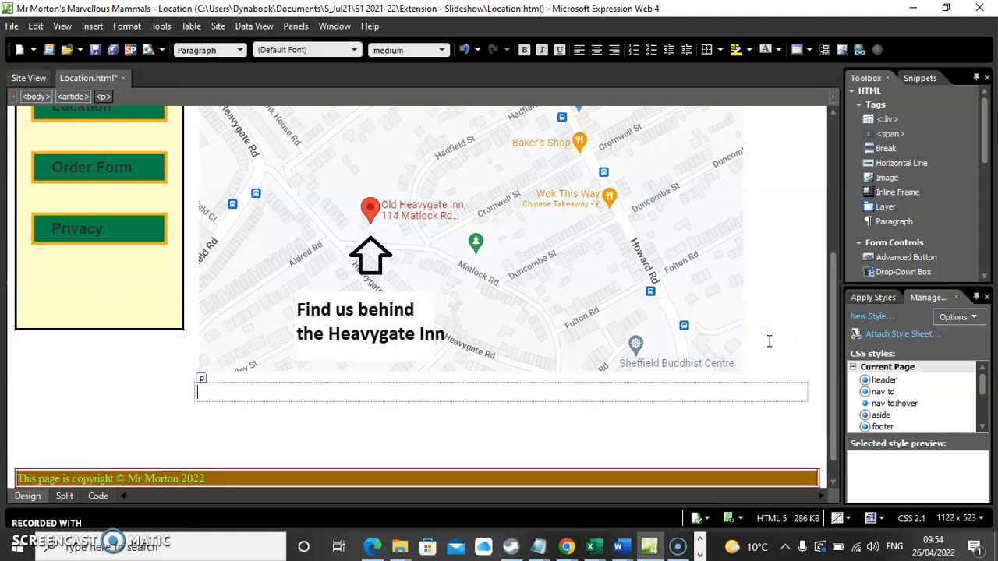
pyautogui.write('We are open ...')
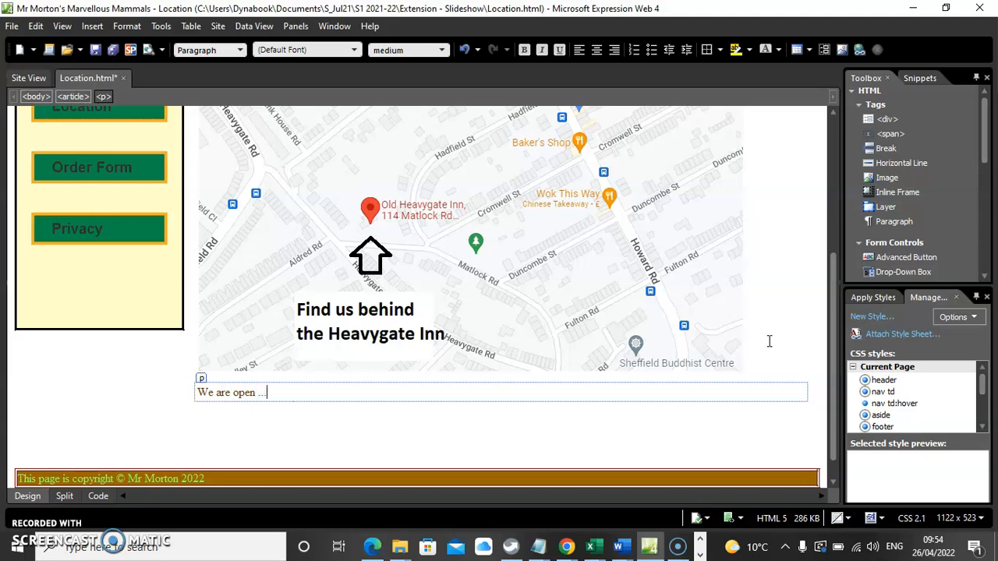
# Step: Add a bulleted list below "We are open ..." with the items "Mon-Fri 9:00am to 5:00pm", "Sat 10:00 am to 1:00 pm" and "Sunday Closed"
pyautogui.press('Return')
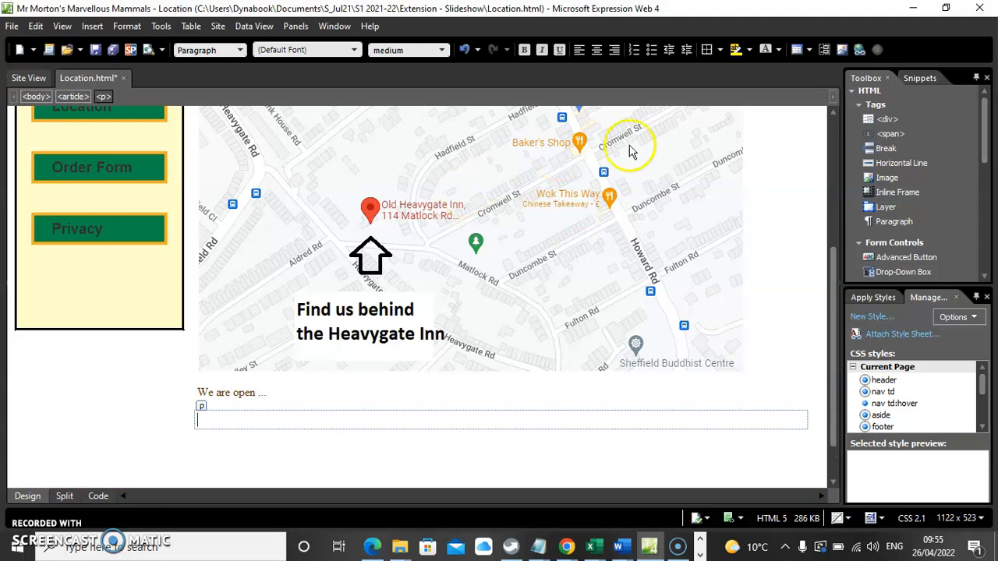
pyautogui.click(651, 50)
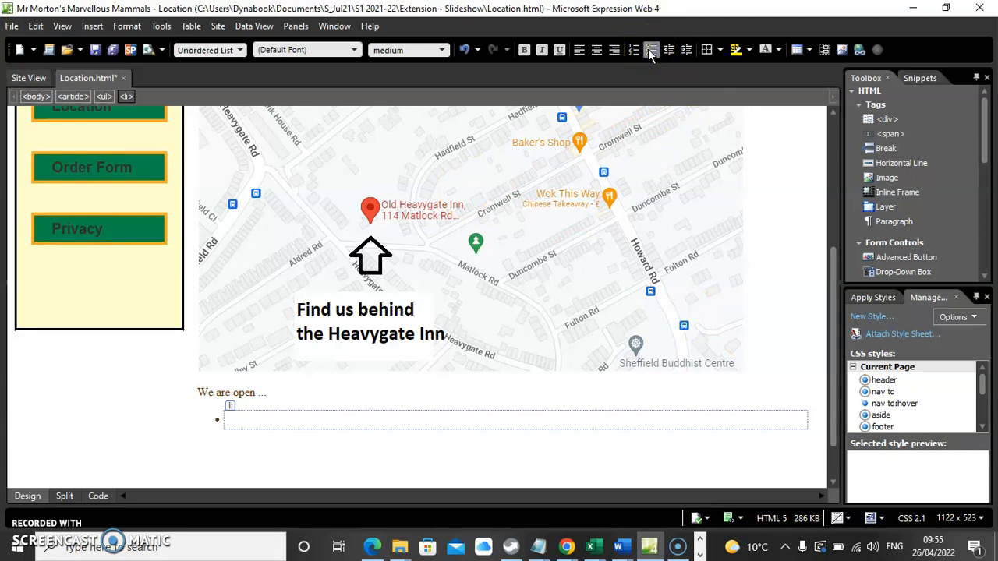
pyautogui.write('Mon-Fri 9:00am to 5')
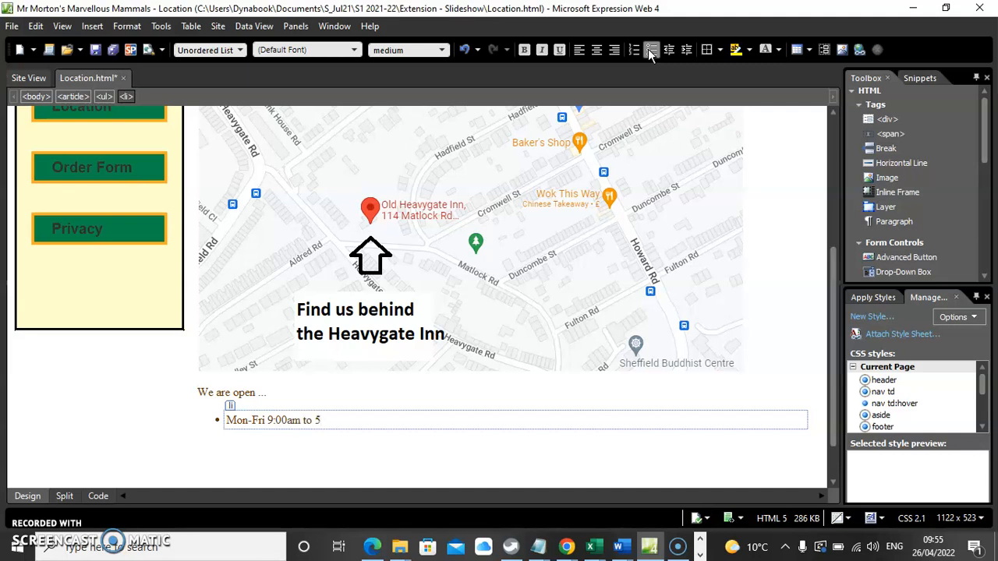
pyautogui.write(':00pm')
pyautogui.press('Return')
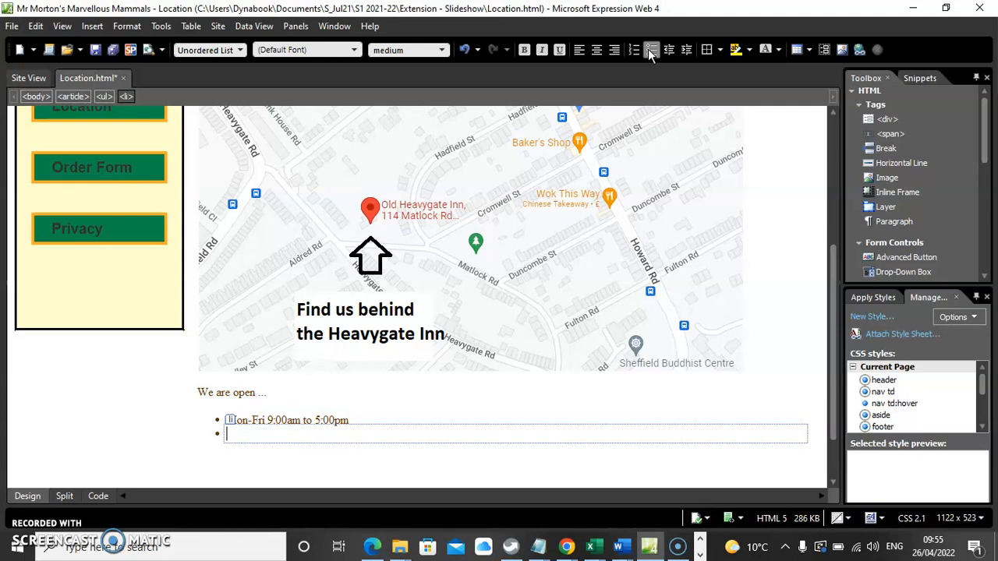
pyautogui.write('Sat 10:00 am to 1:00 pm')
pyautogui.press('Return')
pyautogui.write('Sun')
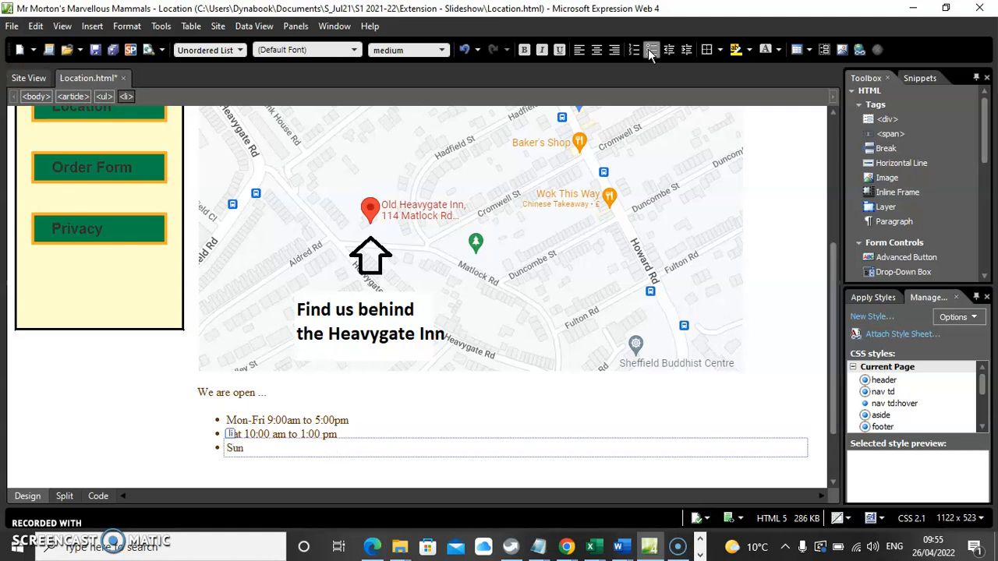
pyautogui.write('day Closed')
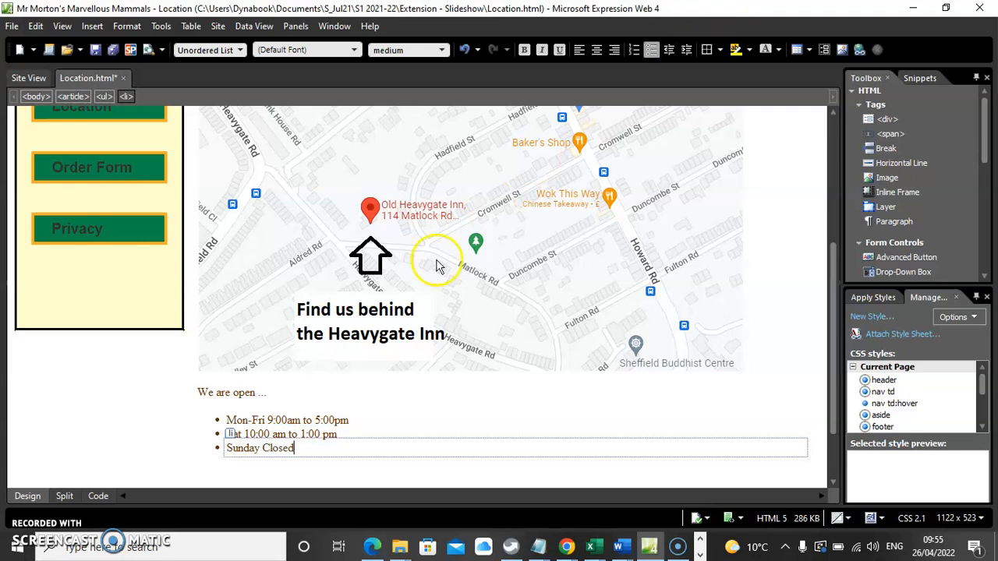
# Step: Check the completed Location page from the opening times back to its header and save Location.html
pyautogui.scroll(5, 475, 257)
pyautogui.scroll(-3, 475, 257)
pyautogui.scroll(3, 474, 259)
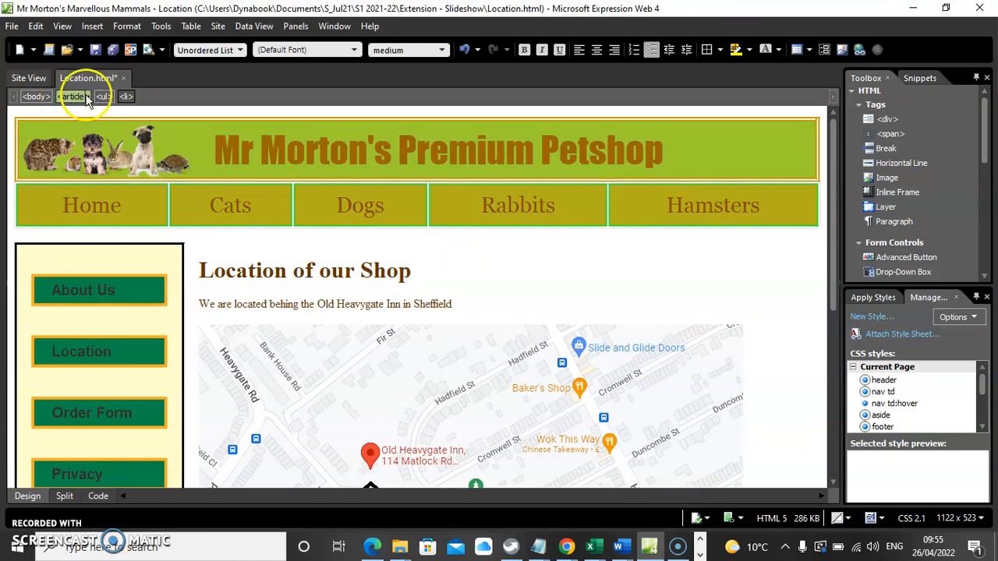
pyautogui.click(95, 49)
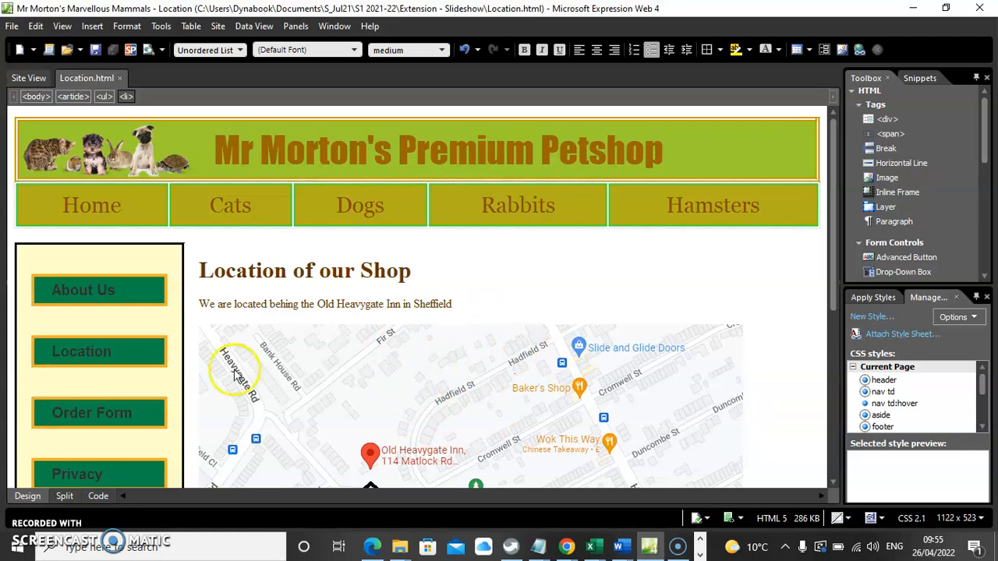
# Step: Select the word "Location" in the sidebar's Location button
pyautogui.doubleClick(66, 356)
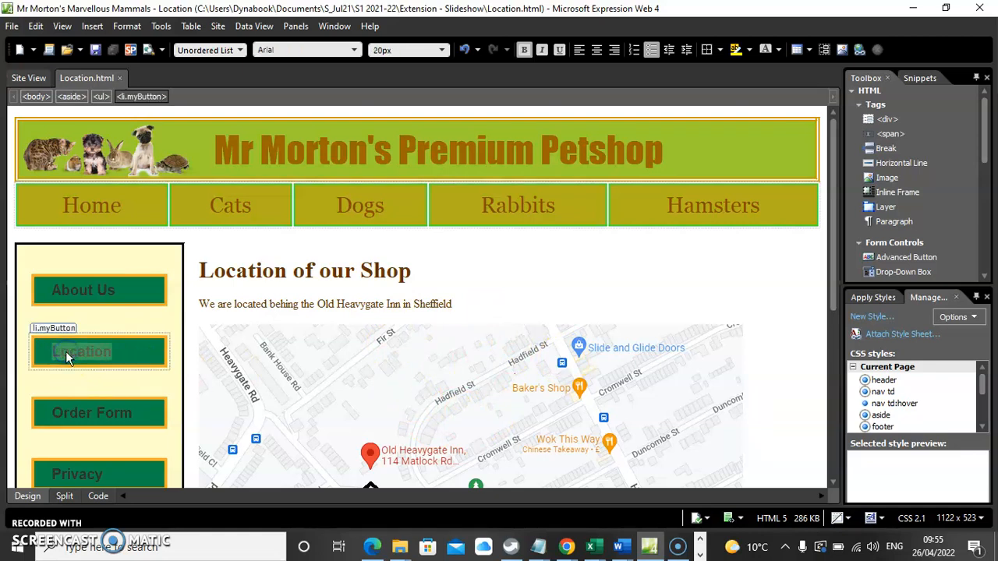